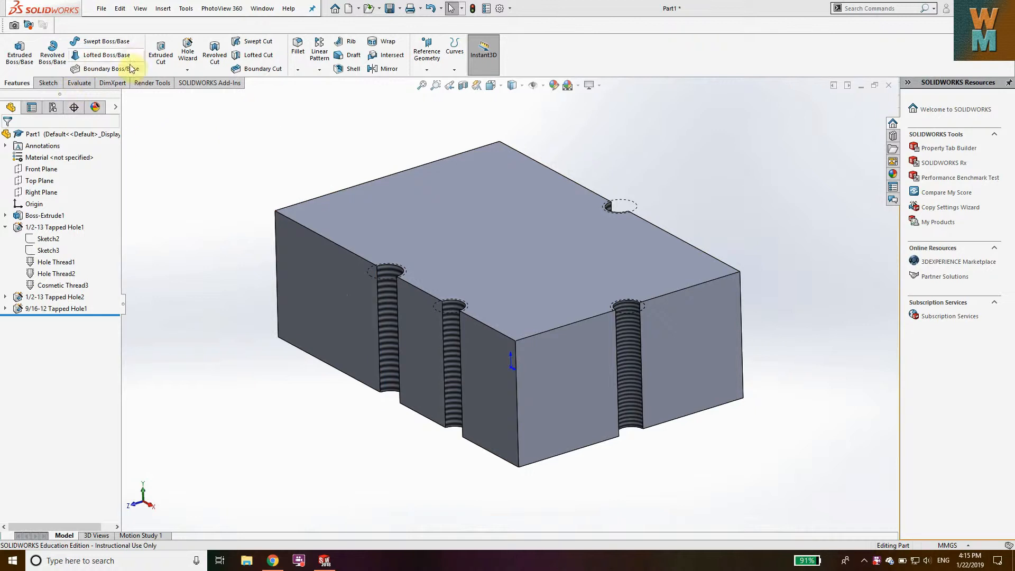
# Step: Create a new part document from the part template
pyautogui.moveTo(396, 322); pyautogui.dragTo(474, 215, button='middle')
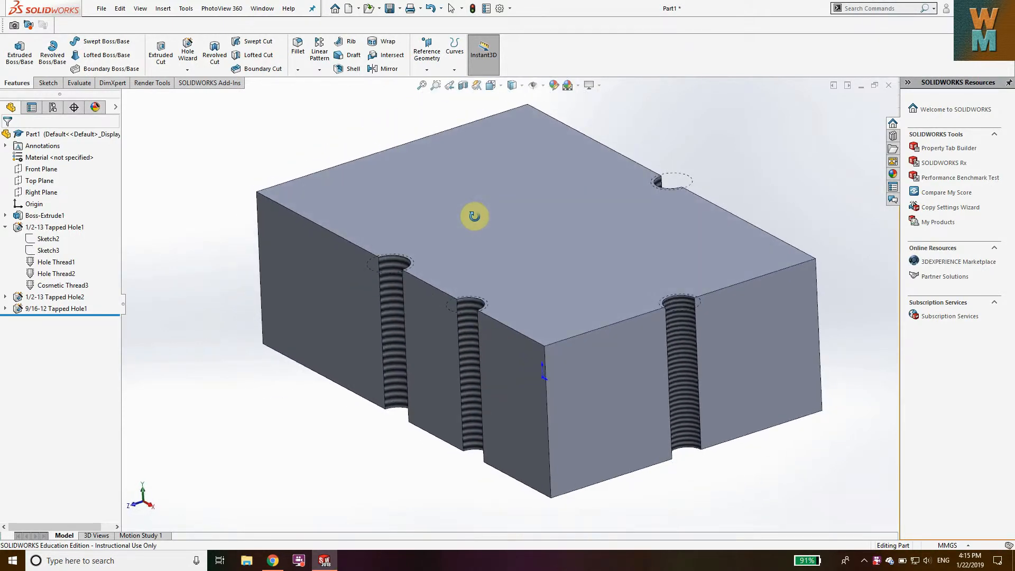
pyautogui.click(101, 9)
pyautogui.click(127, 30)
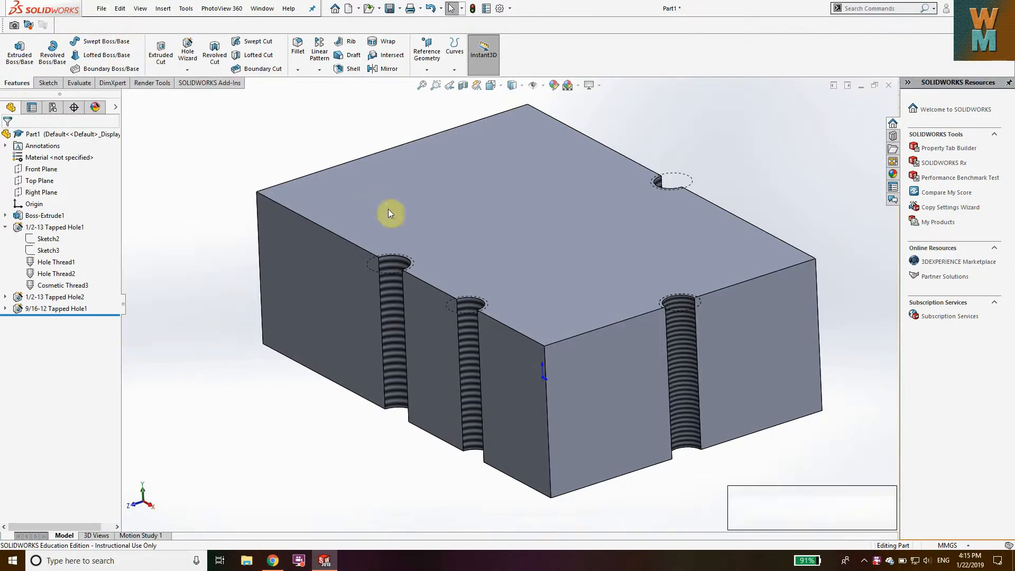
pyautogui.click(211, 200)
pyautogui.click(418, 409)
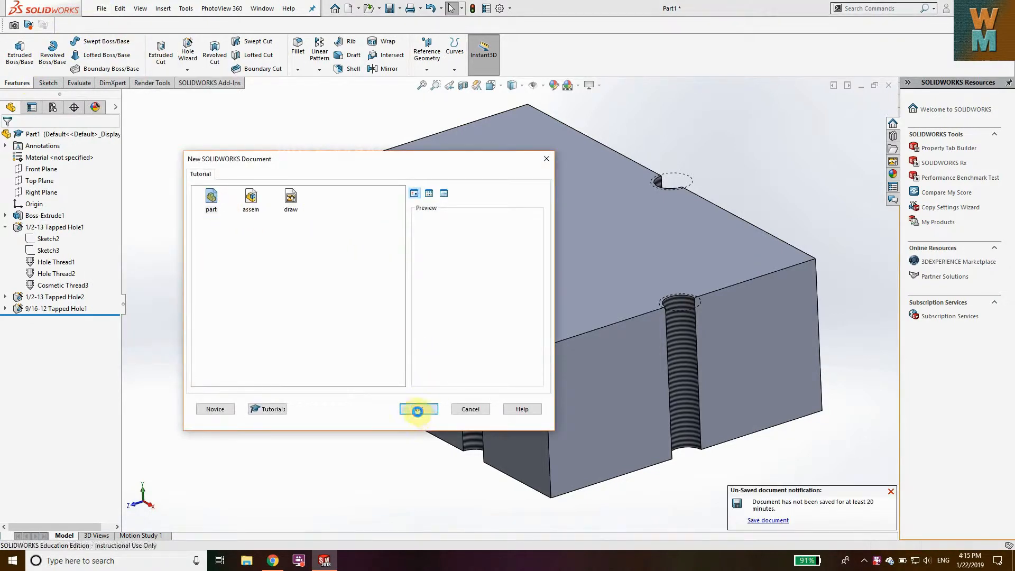
# Step: Sketch a center rectangle about 139 by 82 mm from the origin on the Top plane and set the document units to MMGS
pyautogui.click(48, 83)
pyautogui.click(14, 49)
pyautogui.click(397, 297)
pyautogui.click(69, 56)
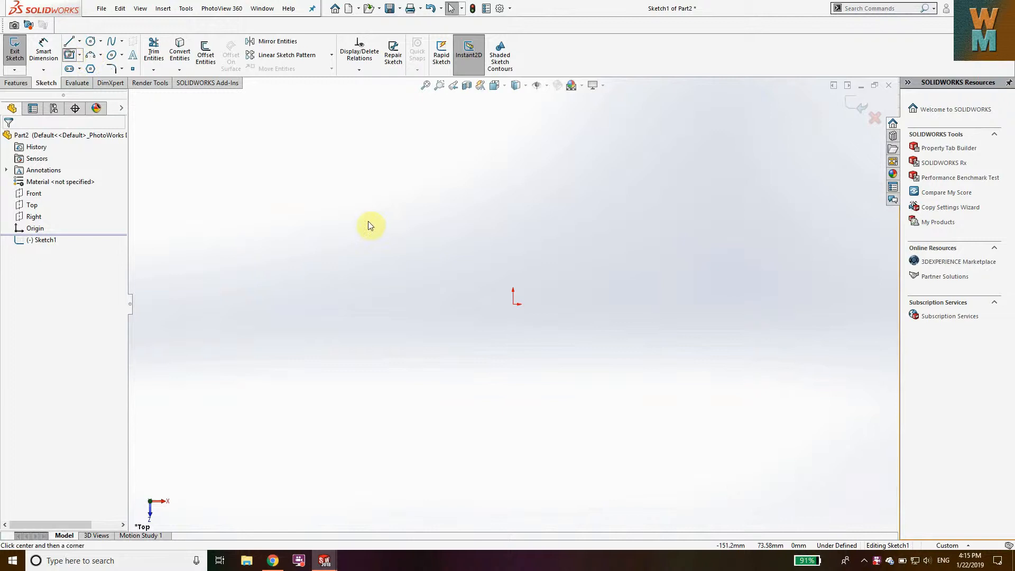
pyautogui.click(512, 303)
pyautogui.click(677, 209)
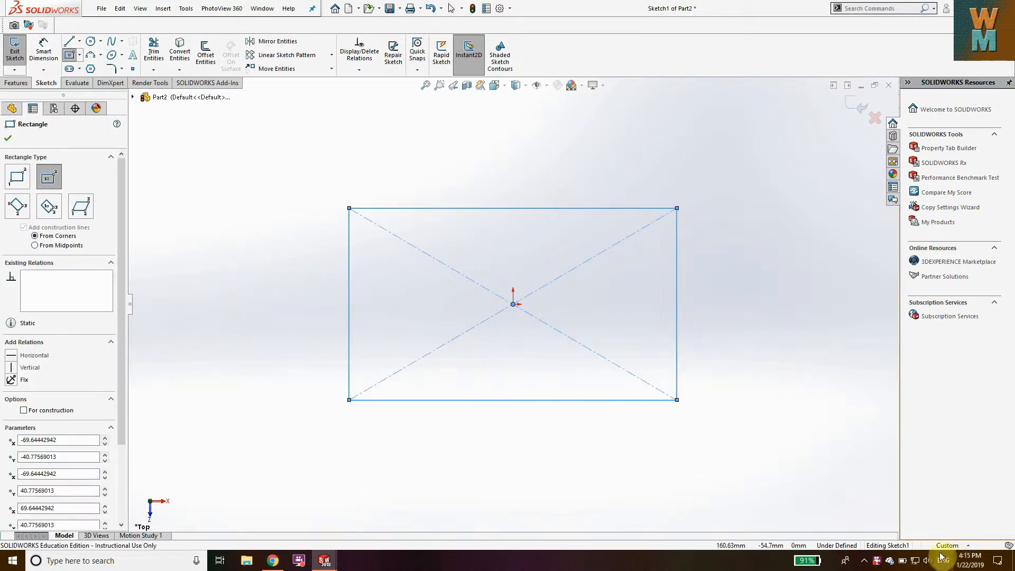
pyautogui.click(946, 545)
pyautogui.click(925, 489)
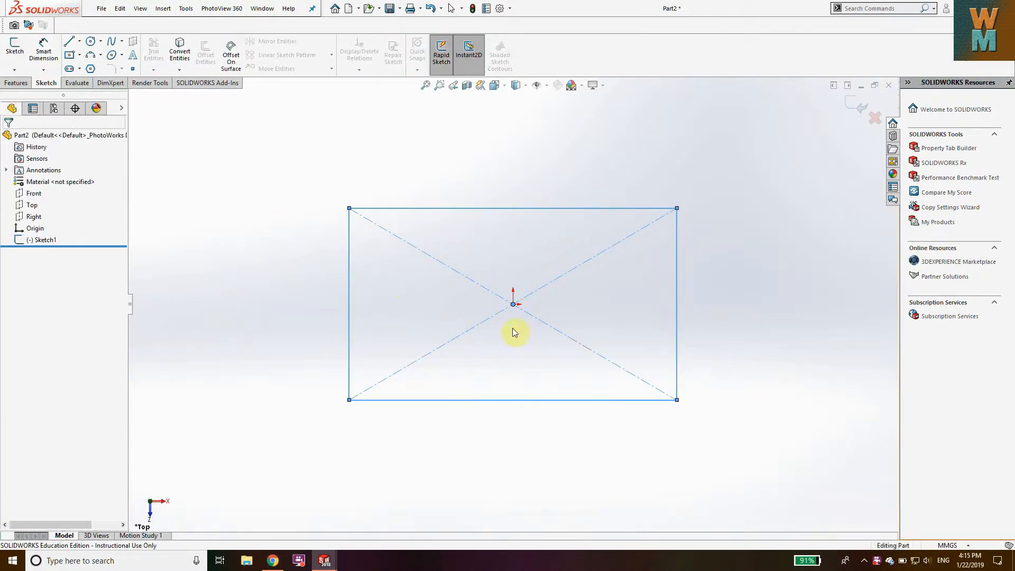
# Step: Dimension the rectangle's vertical side to 100 mm and its horizontal side to 200 mm
pyautogui.click(398, 210)
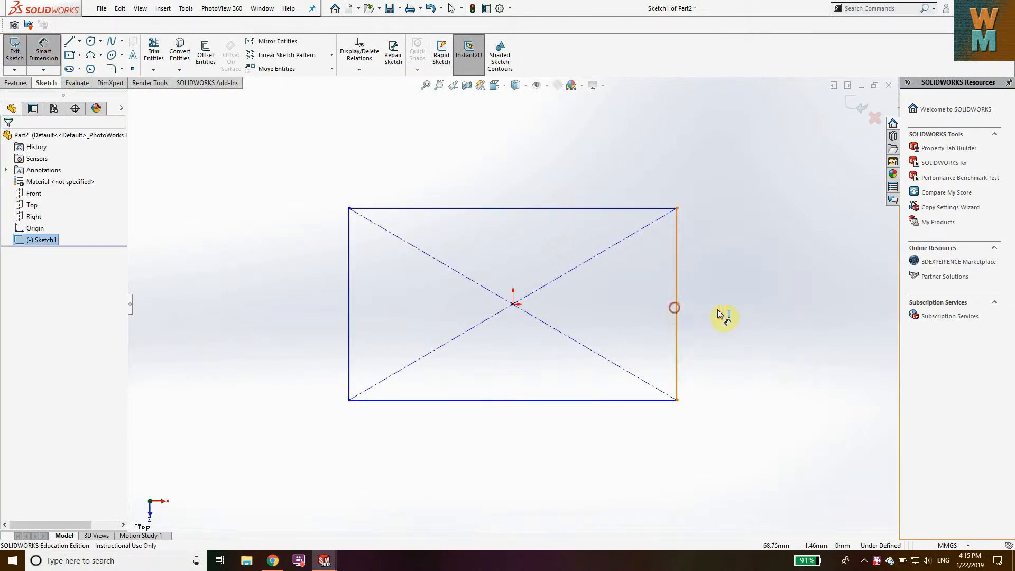
pyautogui.click(676, 309)
pyautogui.click(716, 312)
pyautogui.write('100')
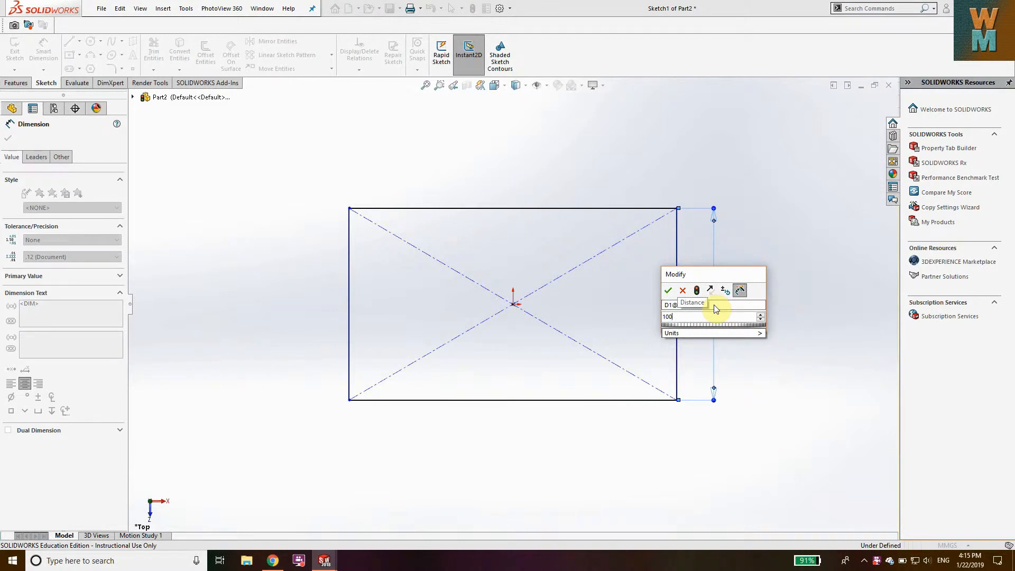
pyautogui.press('Return')
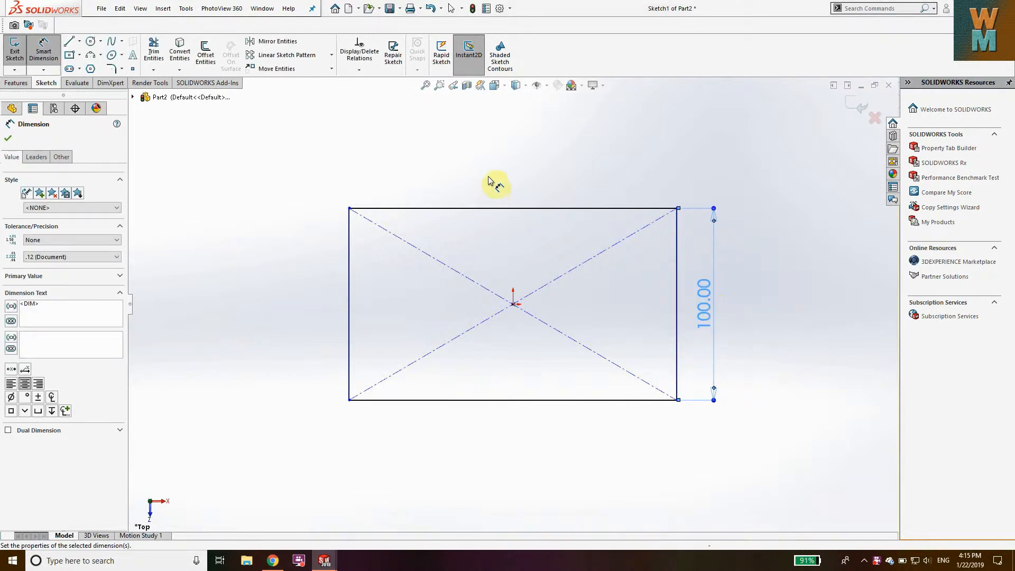
pyautogui.click(518, 186)
pyautogui.click(515, 168)
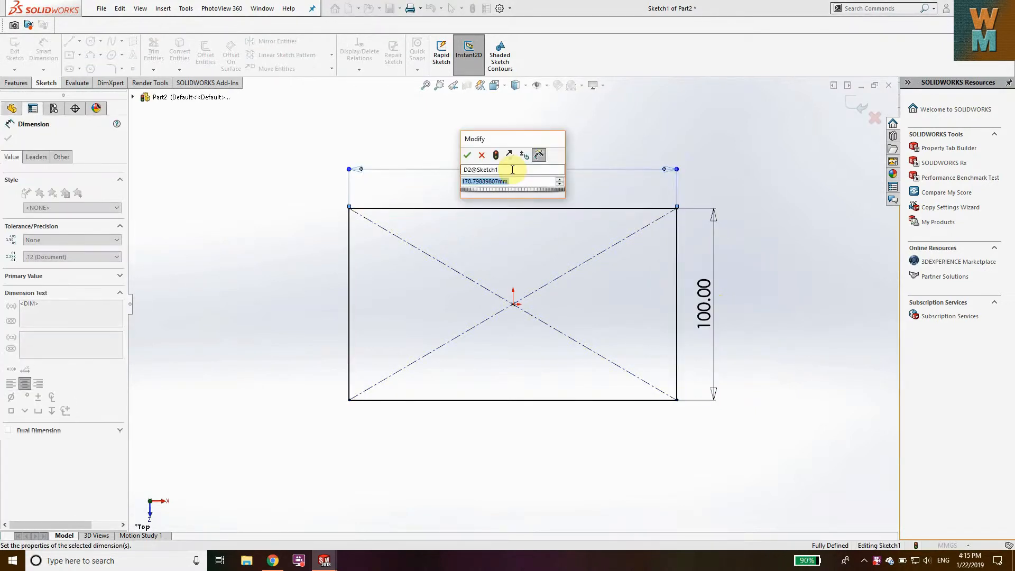
pyautogui.write('200')
pyautogui.press('Return')
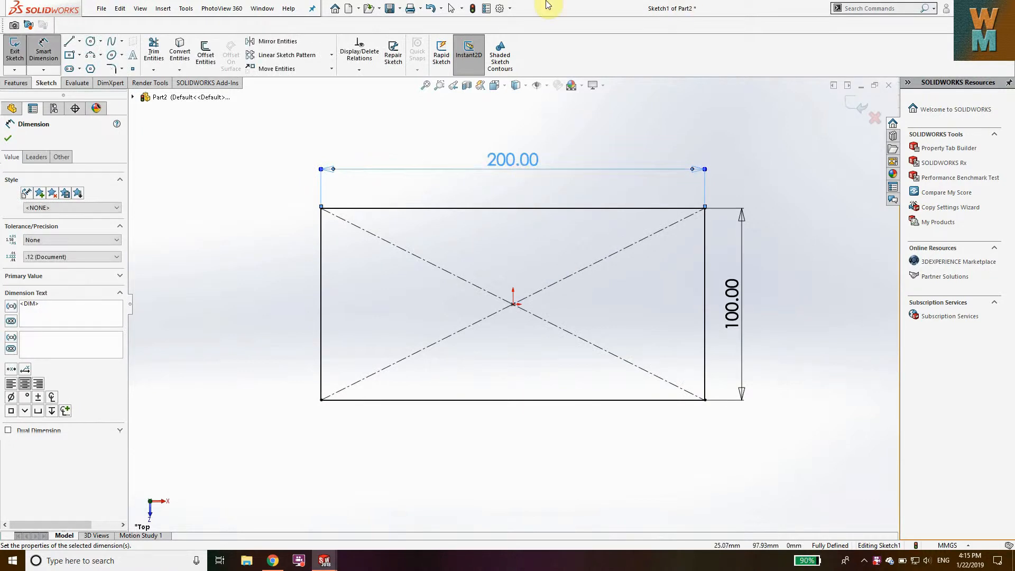
# Step: Extrude the rectangle sketch as a blind boss 50 mm deep
pyautogui.click(16, 83)
pyautogui.click(20, 53)
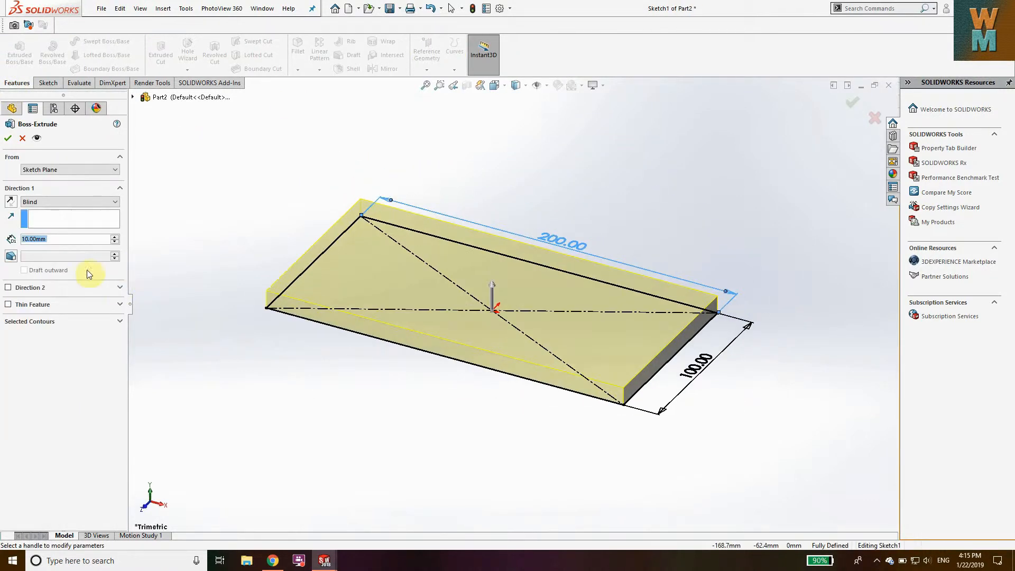
pyautogui.write('50')
pyautogui.press('Return')
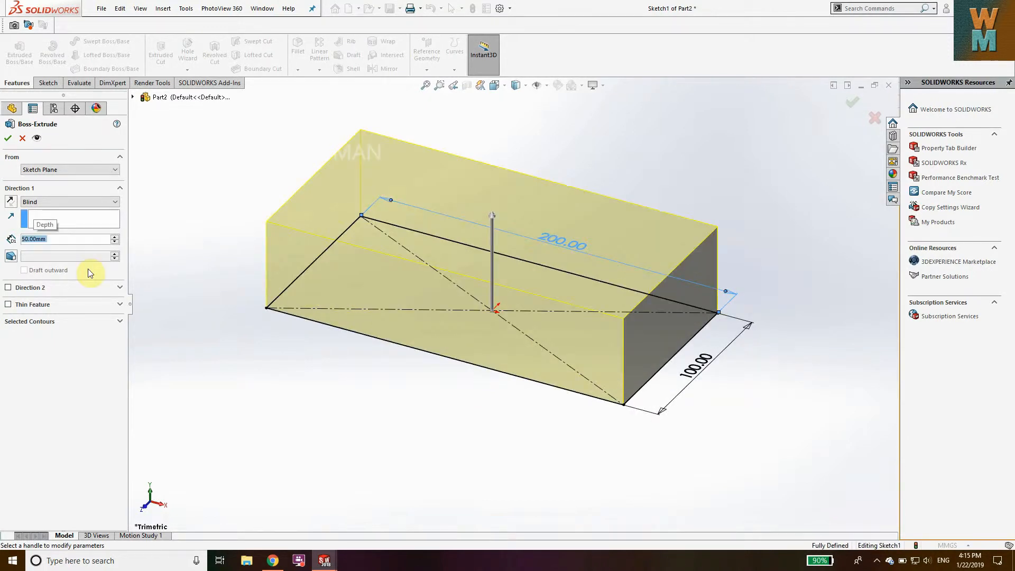
pyautogui.click(11, 136)
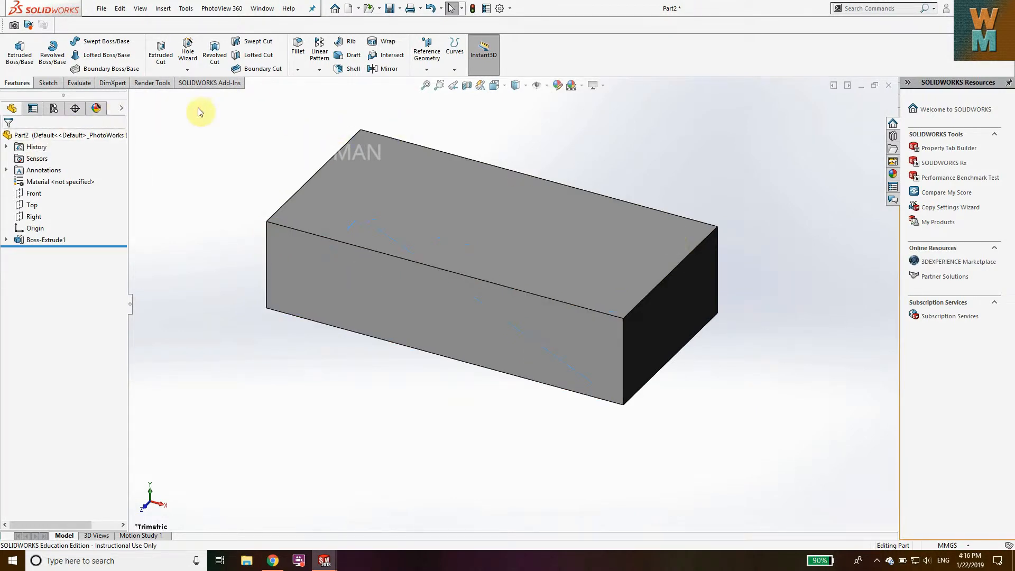
# Step: Start a Hole Wizard tapped hole with the ANSI Inch standard and size 3/8-16
pyautogui.click(192, 63)
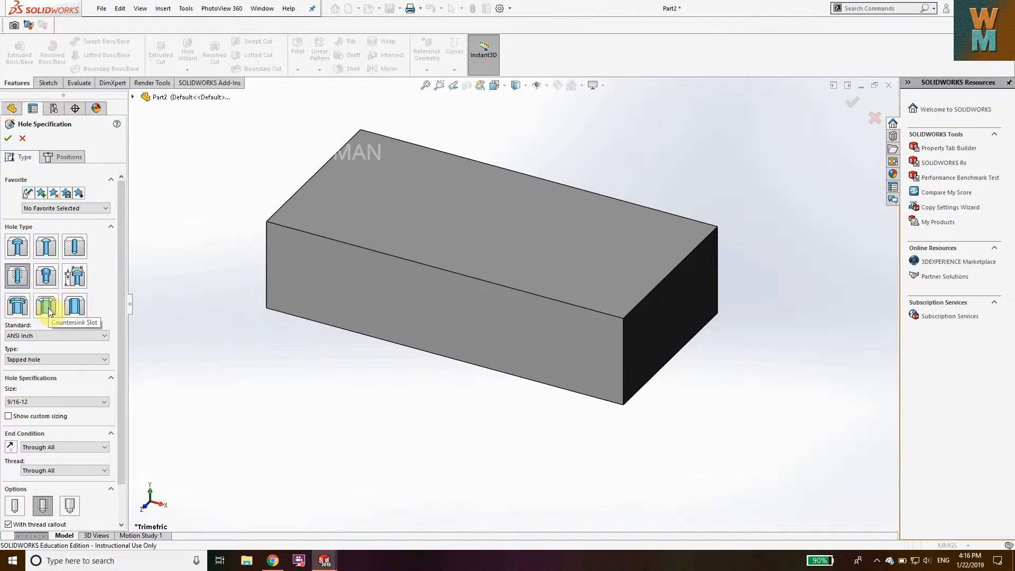
pyautogui.click(39, 335)
pyautogui.click(39, 350)
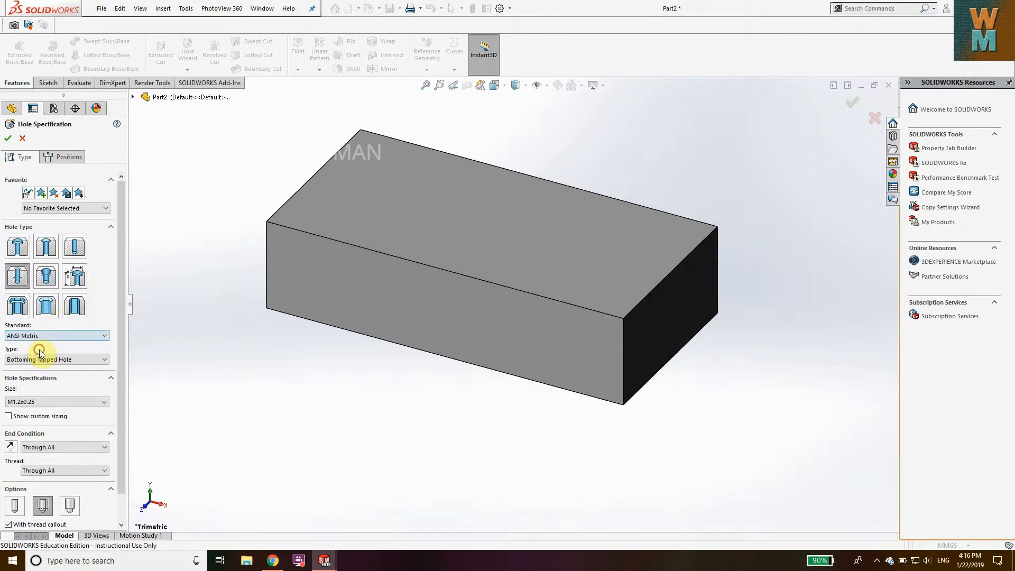
pyautogui.scroll(2, 45, 335)
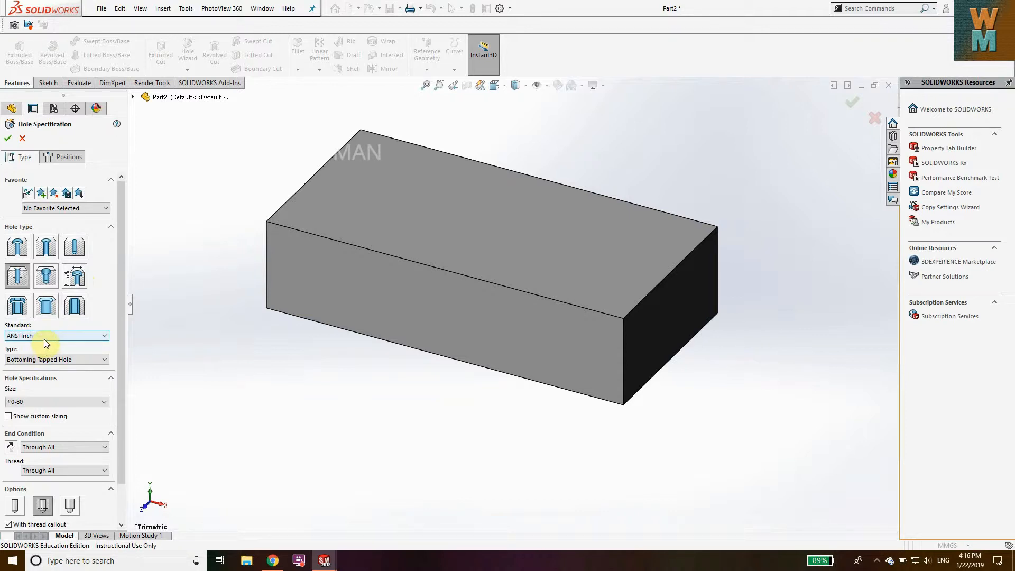
pyautogui.click(43, 402)
pyautogui.scroll(-1, 48, 427)
pyautogui.scroll(-5, 48, 426)
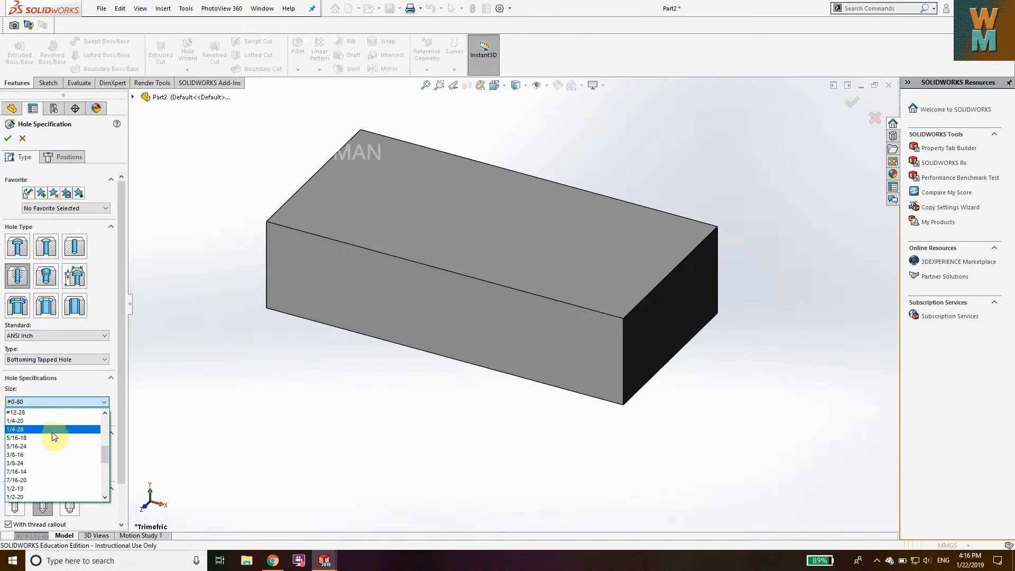
pyautogui.click(31, 453)
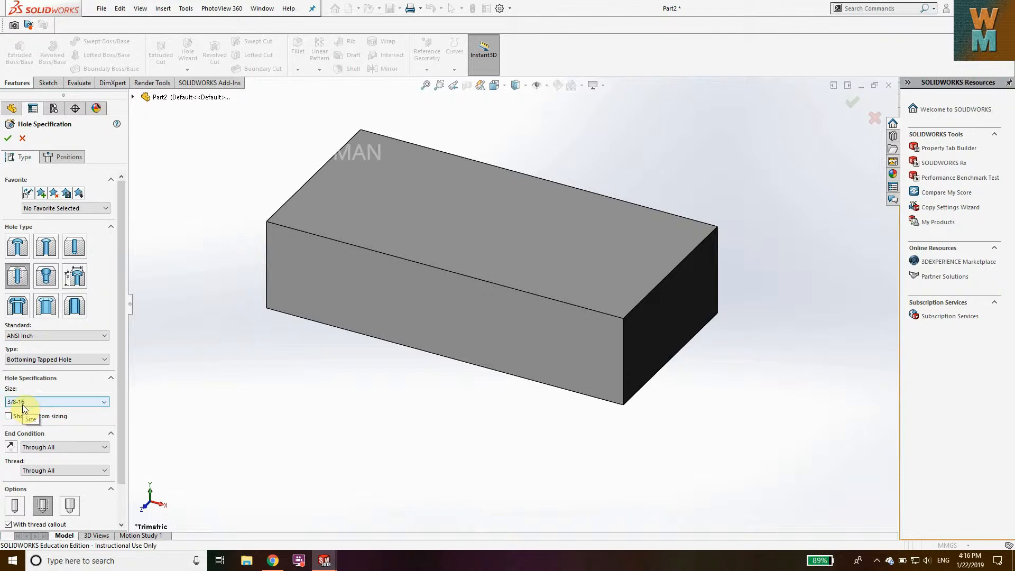
# Step: Change the tapped hole's standard to ANSI Metric with size M2x0.4
pyautogui.click(43, 332)
pyautogui.click(44, 347)
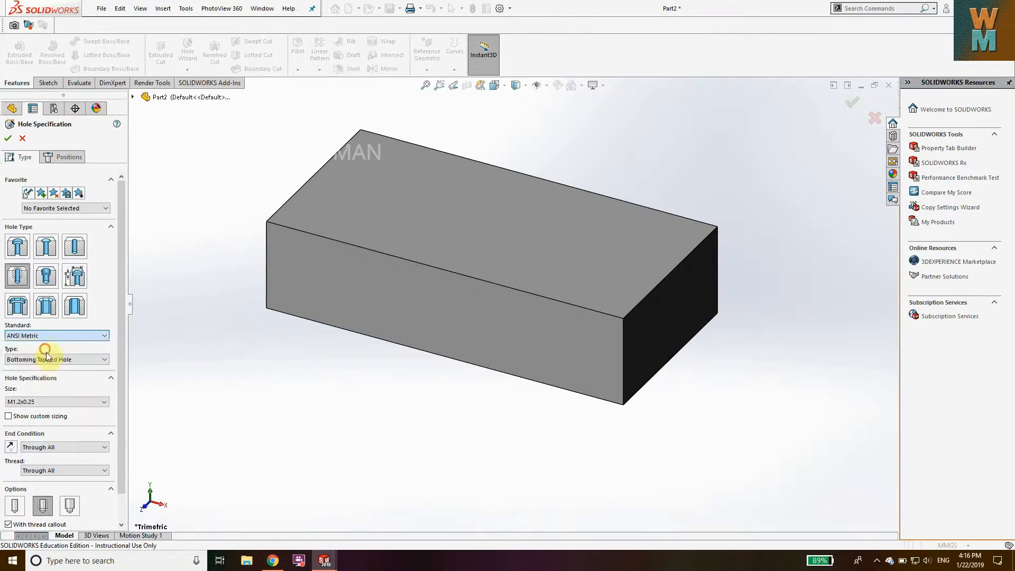
pyautogui.click(44, 403)
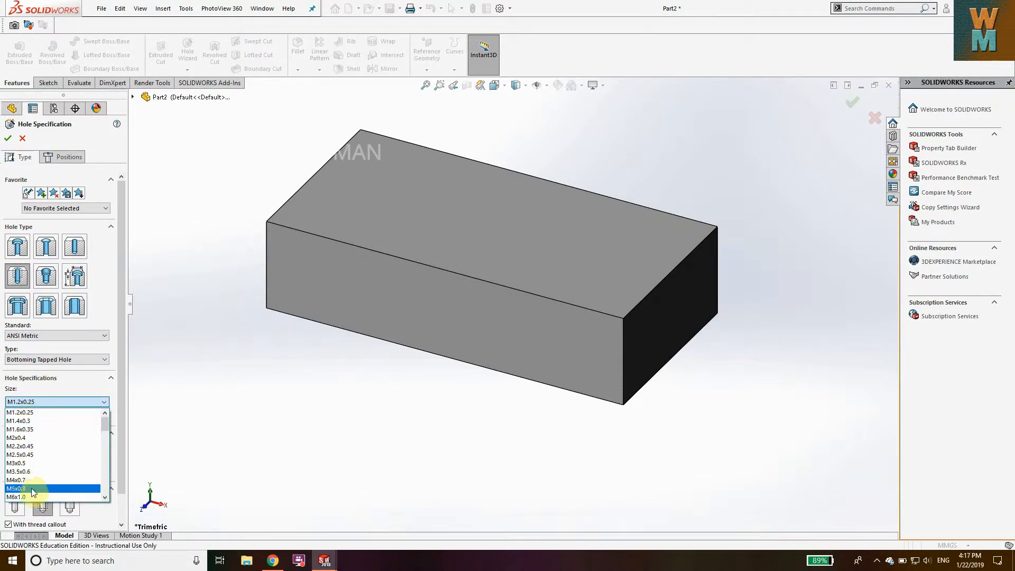
pyautogui.click(20, 438)
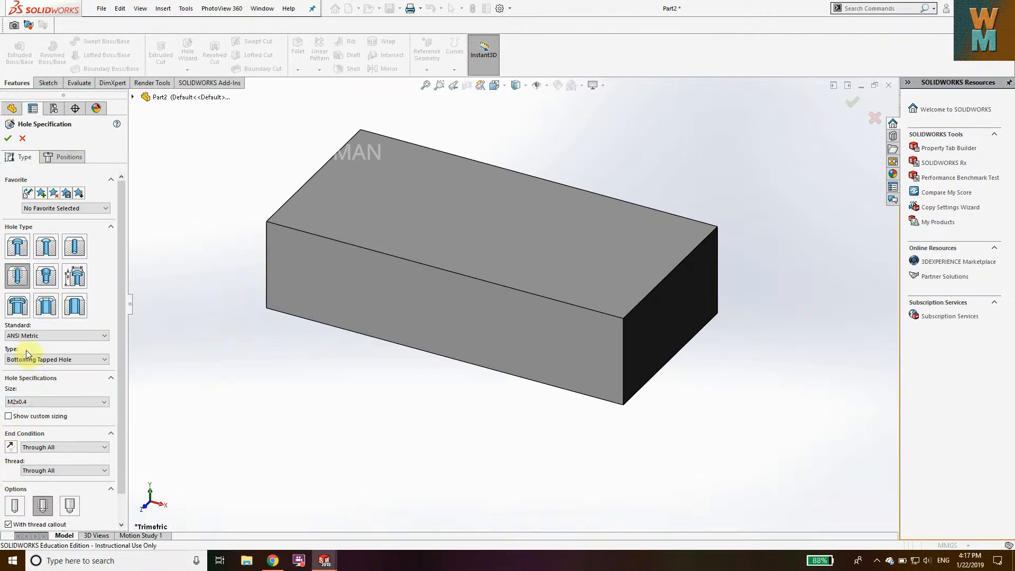
# Step: Return the tapped hole's standard to ANSI Inch and set its size to 1/2-20
pyautogui.click(27, 336)
pyautogui.scroll(3, 27, 345)
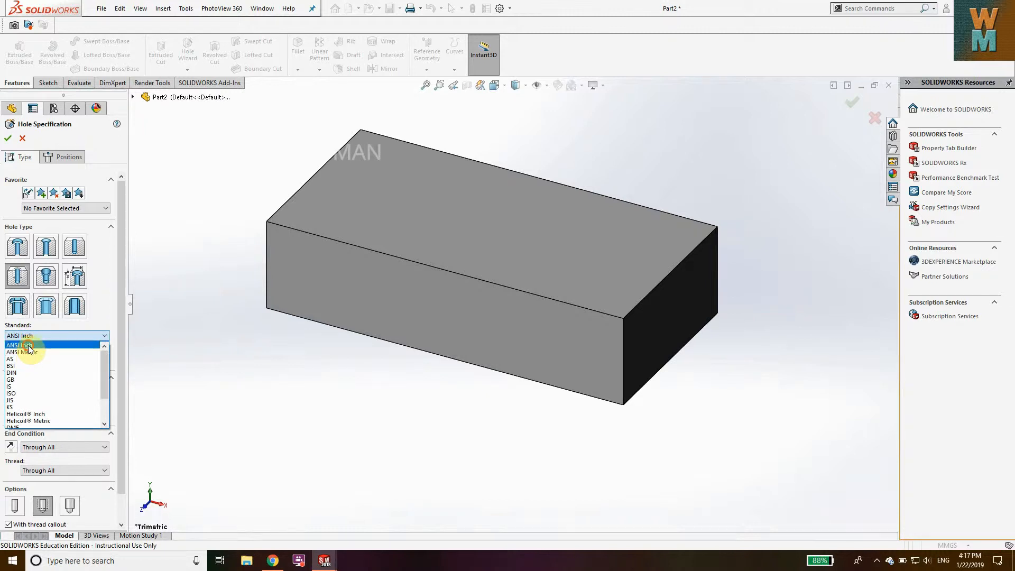
pyautogui.click(27, 343)
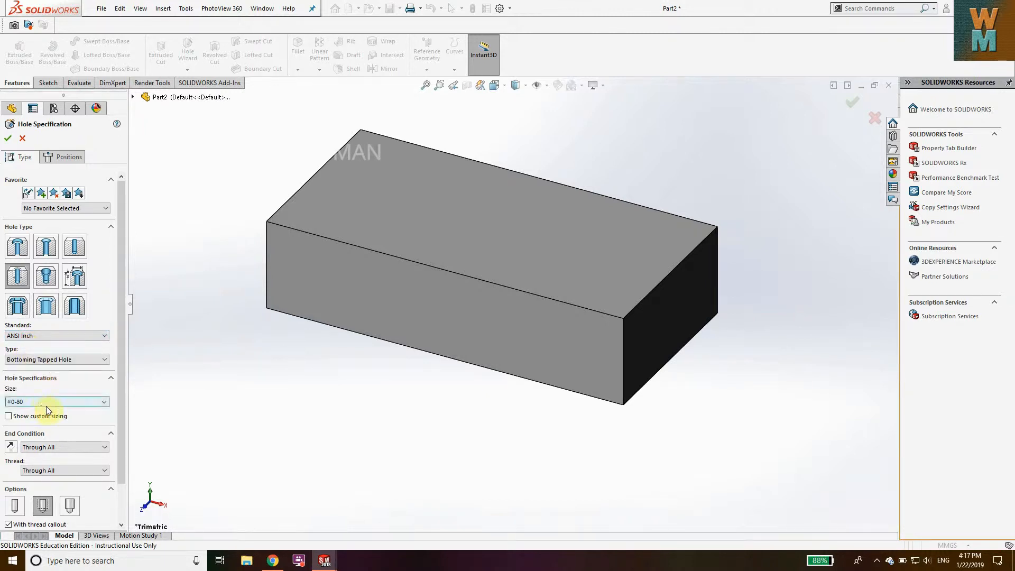
pyautogui.click(21, 404)
pyautogui.scroll(-5, 51, 446)
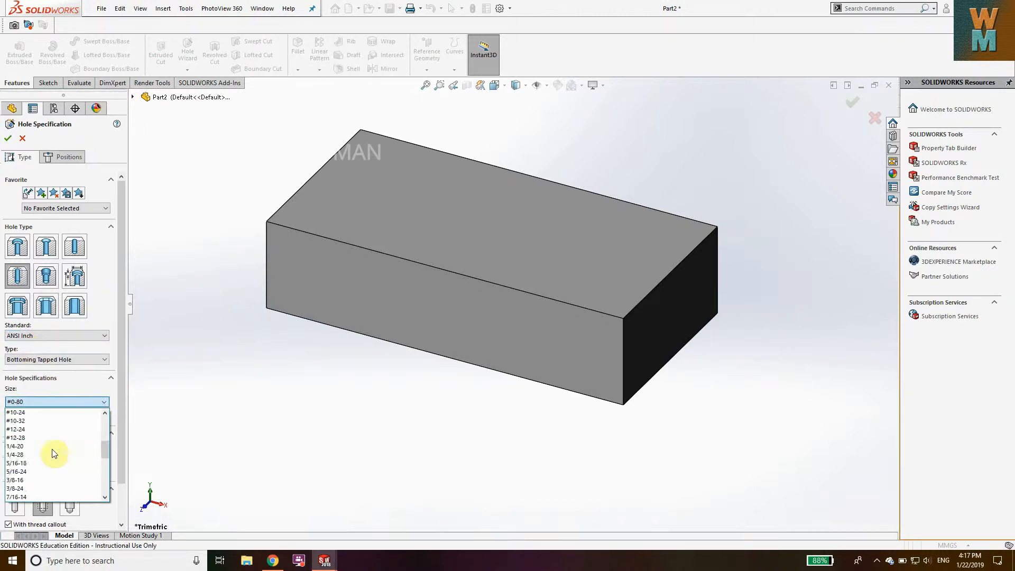
pyautogui.click(46, 447)
pyautogui.click(44, 404)
pyautogui.scroll(1, 45, 422)
pyautogui.click(47, 463)
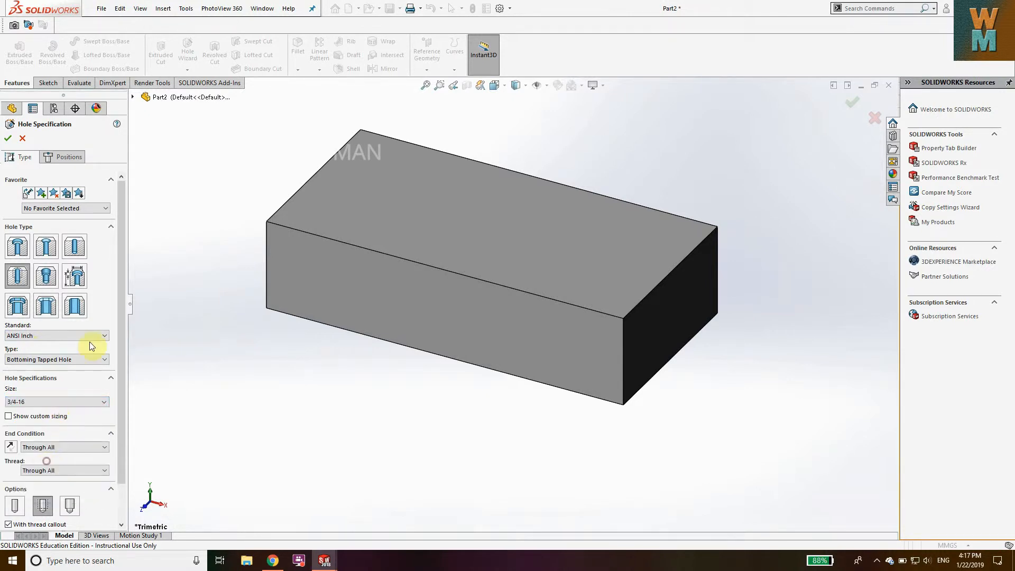
pyautogui.click(60, 404)
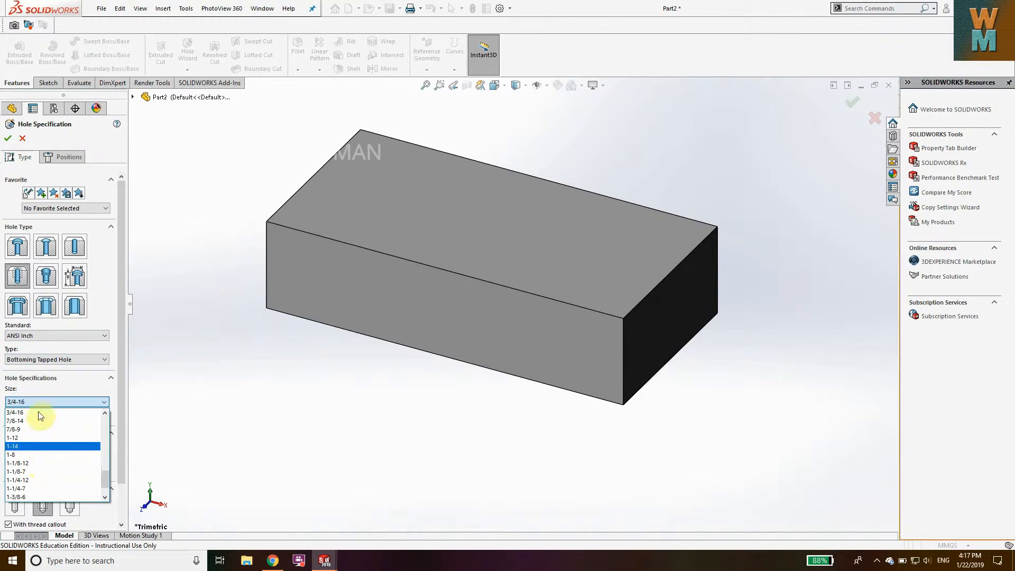
pyautogui.scroll(2, 40, 412)
pyautogui.click(39, 411)
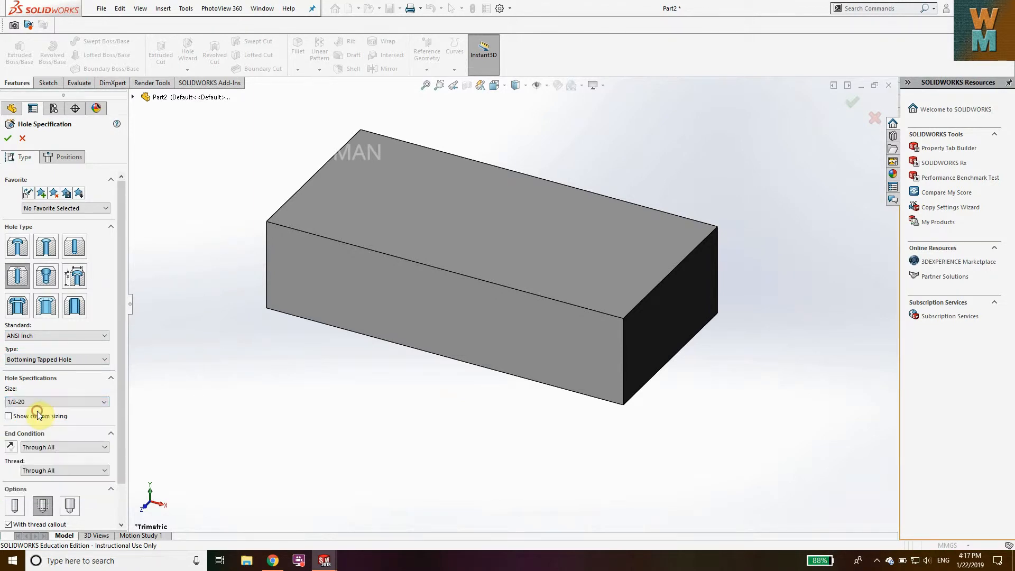
# Step: Examine the available types for the tapped hole, and for the counterbore hole after switching to it
pyautogui.click(56, 362)
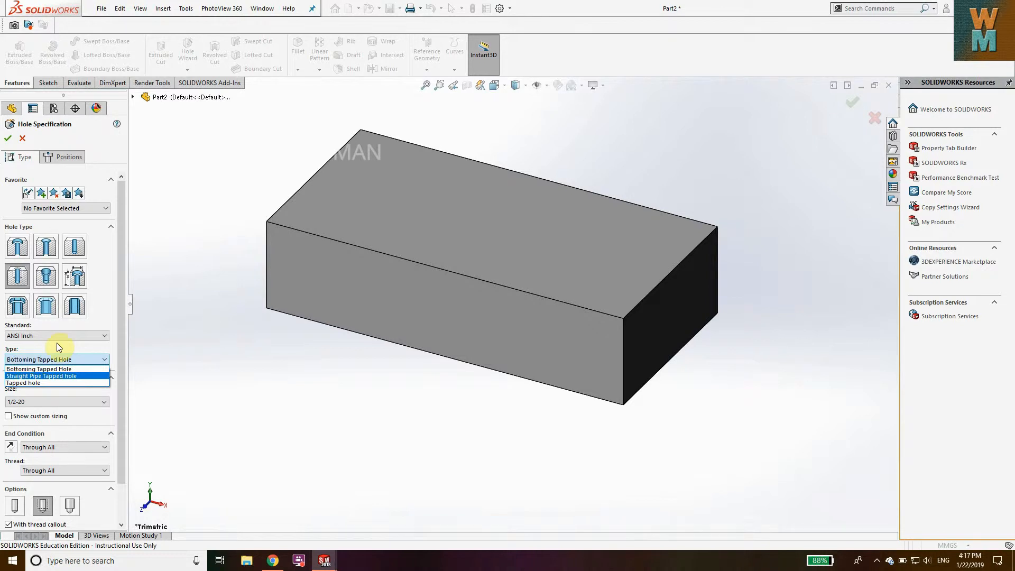
pyautogui.click(110, 354)
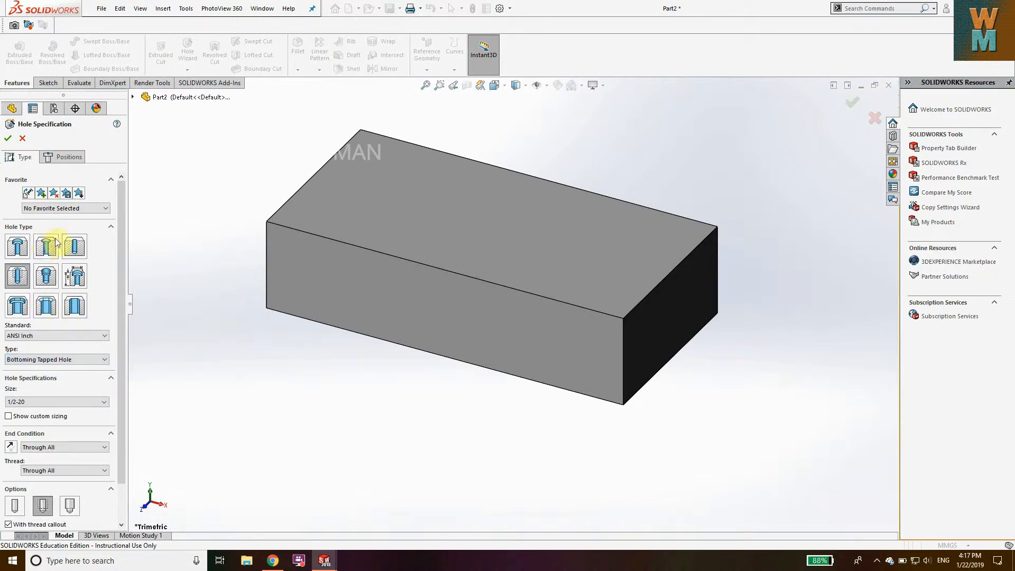
pyautogui.click(21, 246)
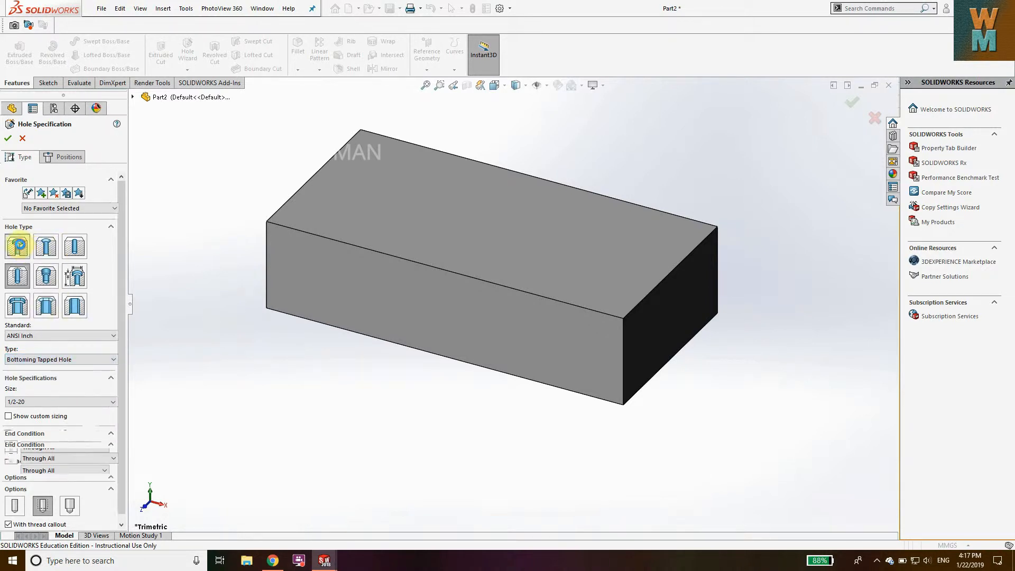
pyautogui.click(40, 361)
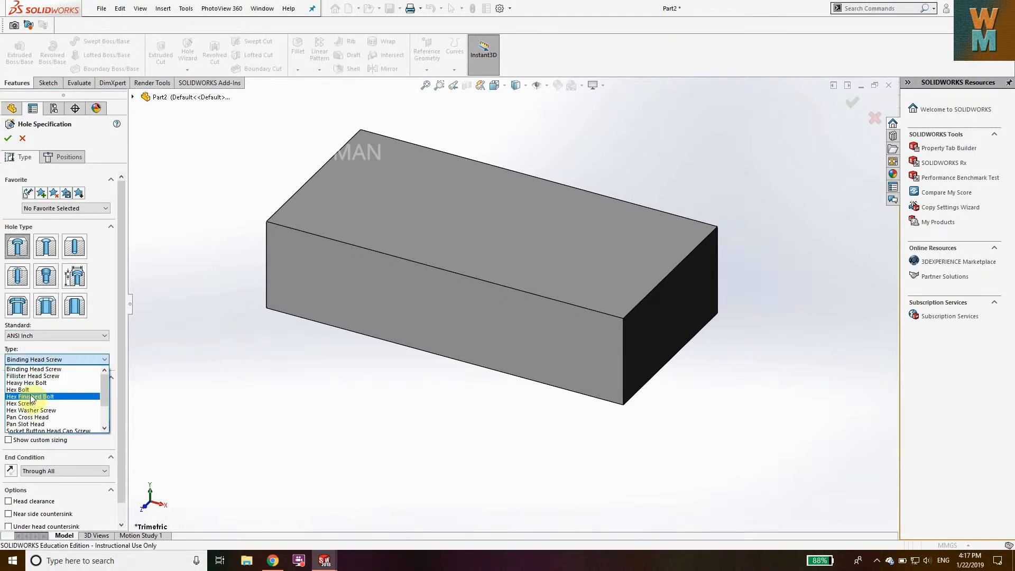
pyautogui.scroll(-2, 36, 411)
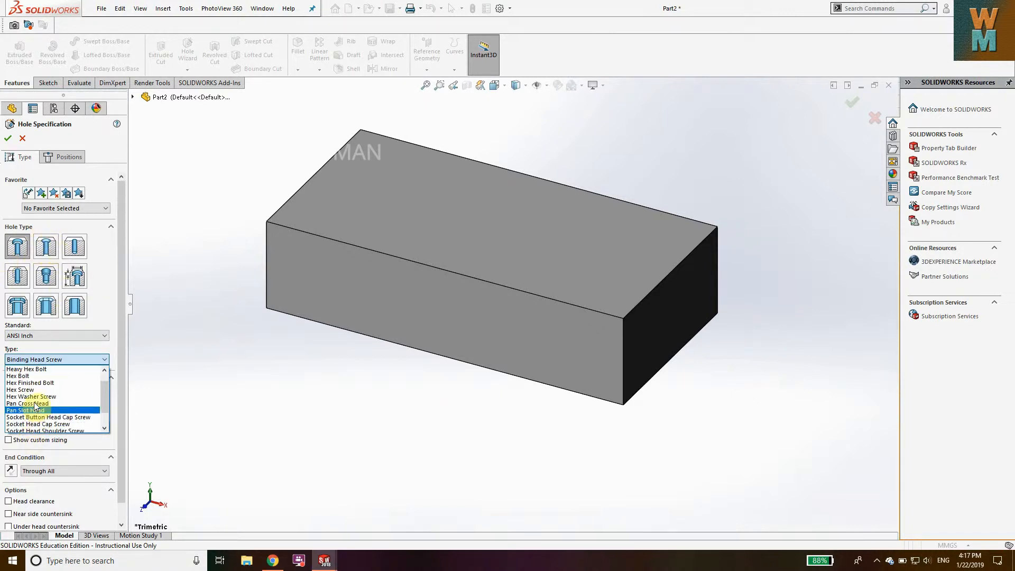
pyautogui.scroll(2, 22, 370)
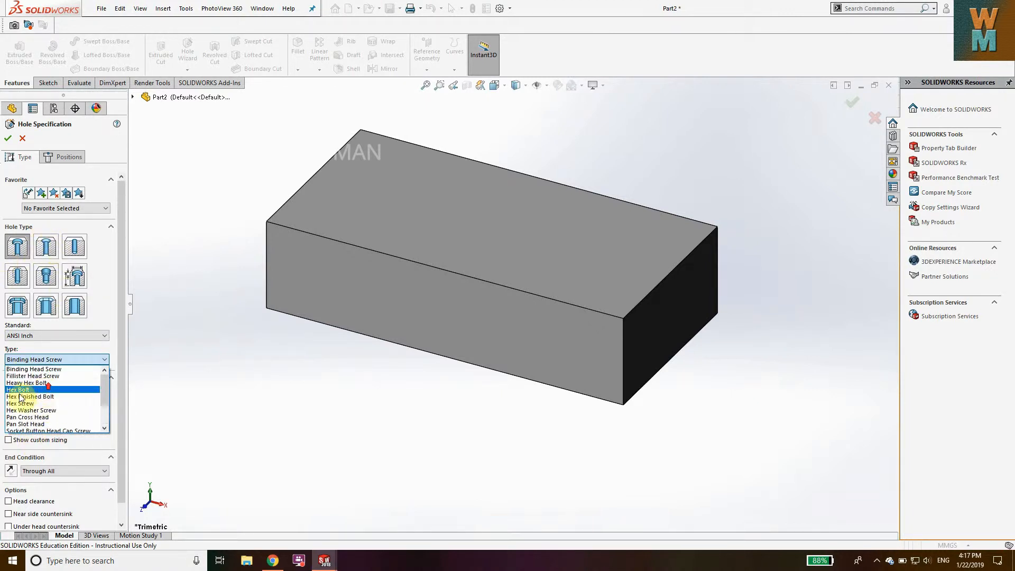
# Step: Examine the available types for the countersink, plain hole, straight tap and tapered tap categories
pyautogui.click(44, 250)
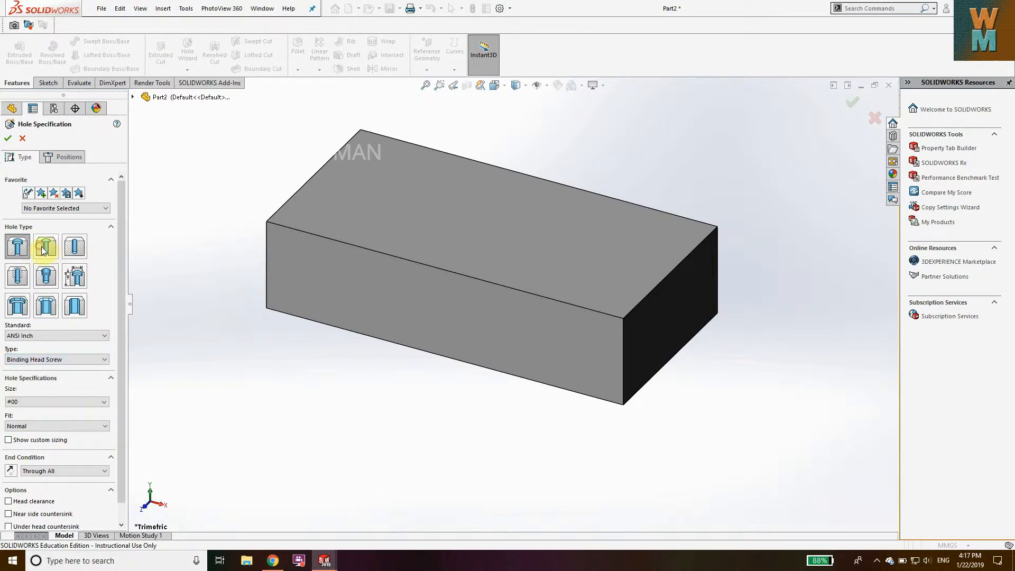
pyautogui.click(66, 362)
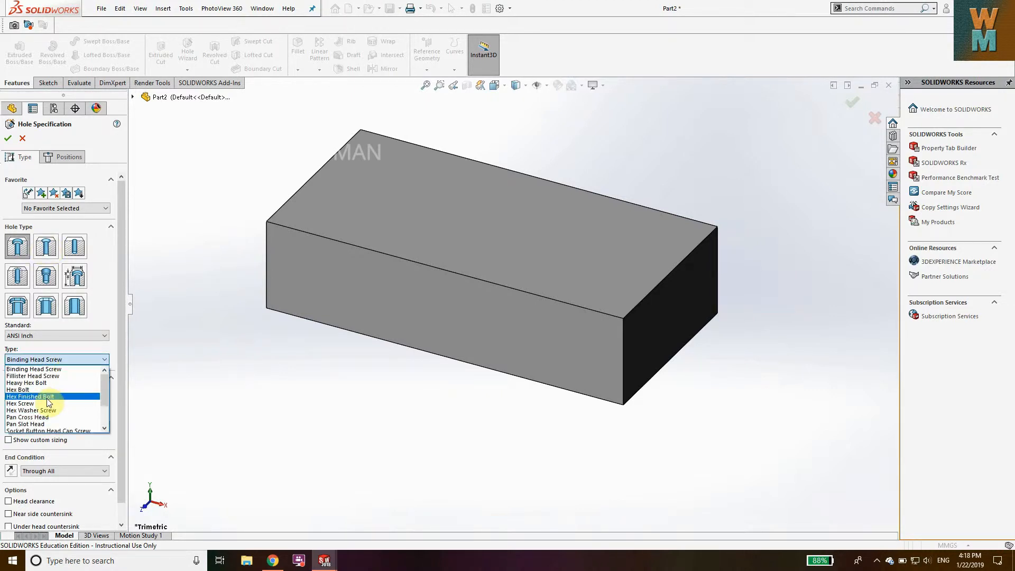
pyautogui.click(67, 237)
pyautogui.click(67, 237)
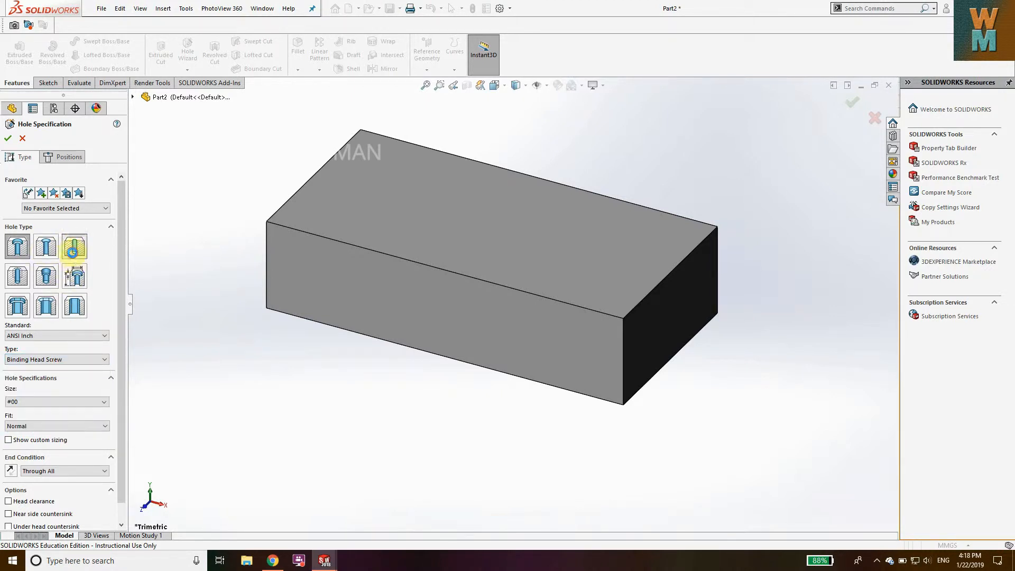
pyautogui.click(53, 359)
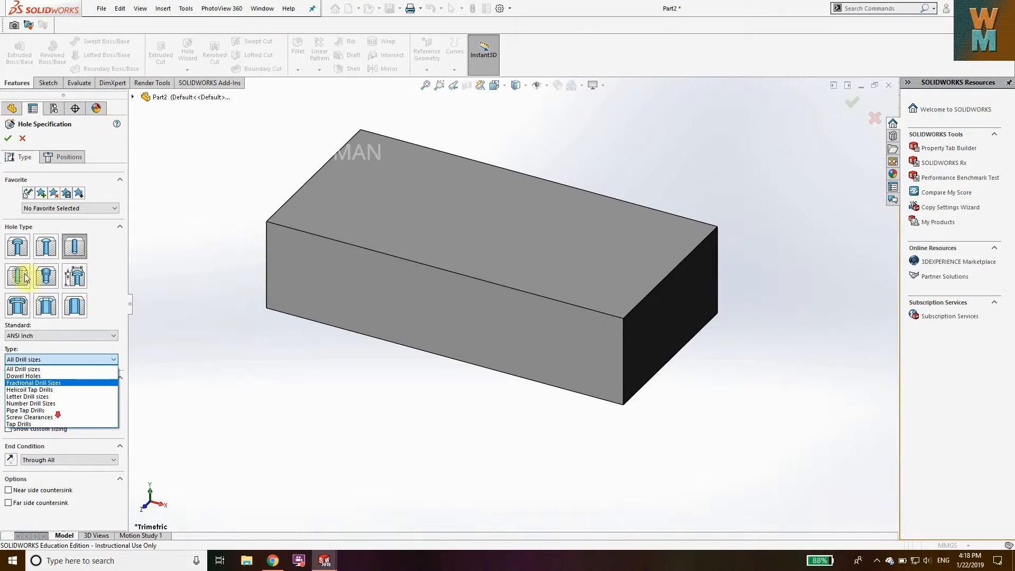
pyautogui.click(14, 269)
pyautogui.click(81, 363)
pyautogui.click(51, 281)
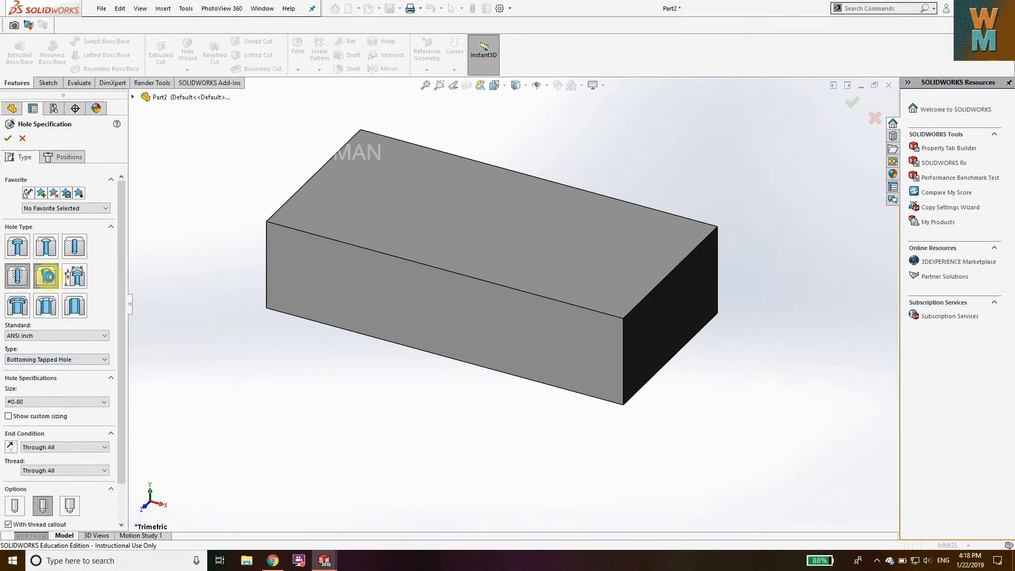
pyautogui.click(47, 359)
# Step: Try a legacy hole with the C-Bored Drilled type, and switch back to the counterbore category
pyautogui.click(75, 276)
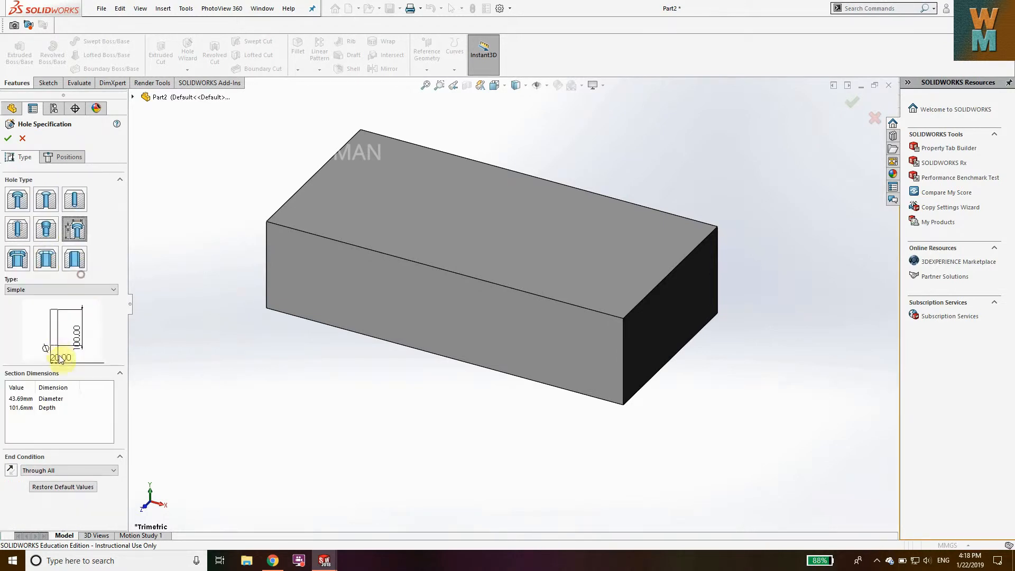
pyautogui.click(51, 290)
pyautogui.click(52, 305)
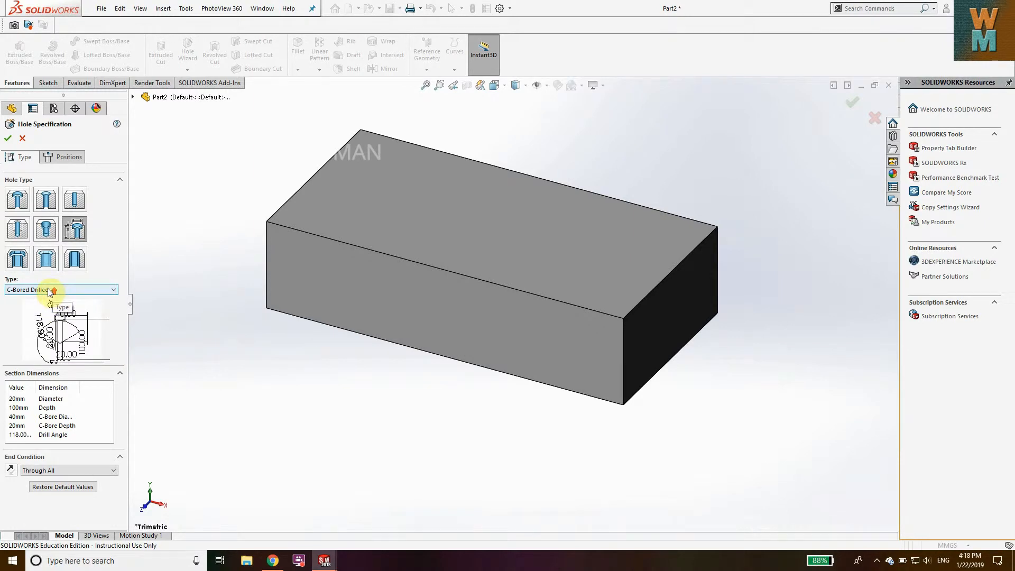
pyautogui.click(18, 201)
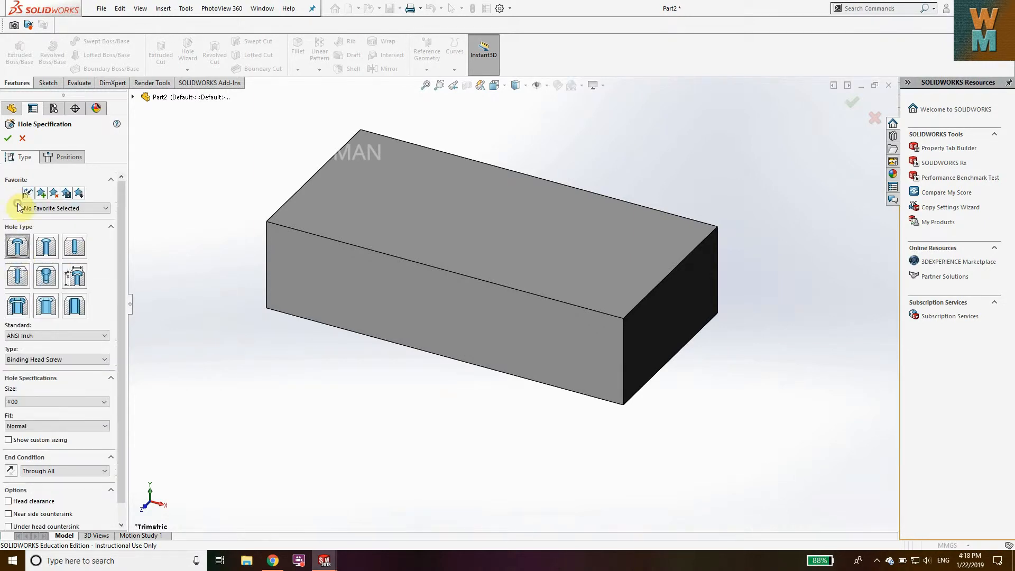
# Step: Set up a straight tap hole with the Tapped hole type and size 3/4-10
pyautogui.click(15, 276)
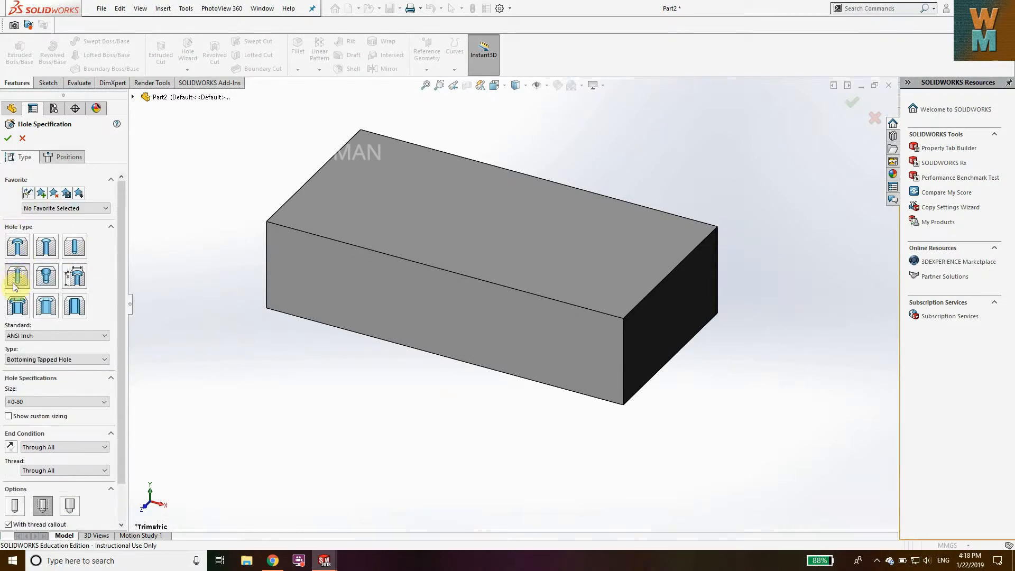
pyautogui.click(78, 355)
pyautogui.click(81, 381)
pyautogui.click(40, 404)
pyautogui.scroll(-8, 44, 438)
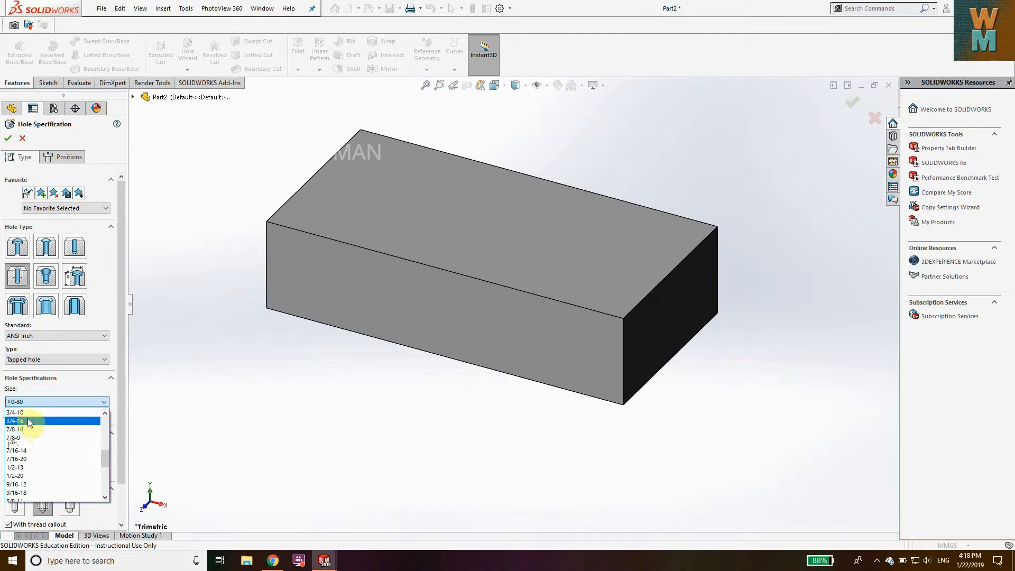
pyautogui.click(26, 412)
# Step: Set the tapped hole's end condition to Through All and choose the tap drill diameter option
pyautogui.click(54, 447)
pyautogui.click(57, 463)
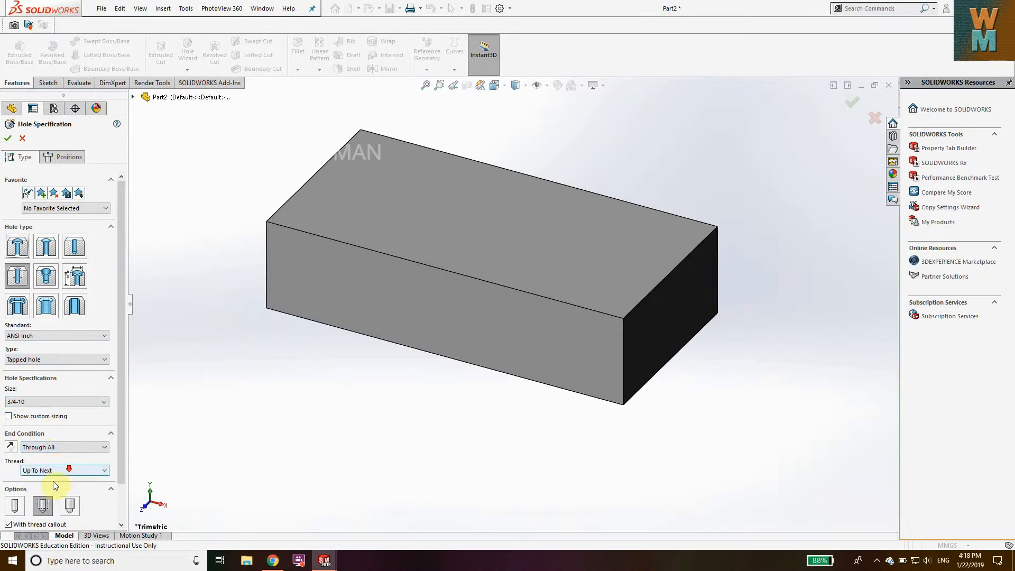
pyautogui.click(43, 507)
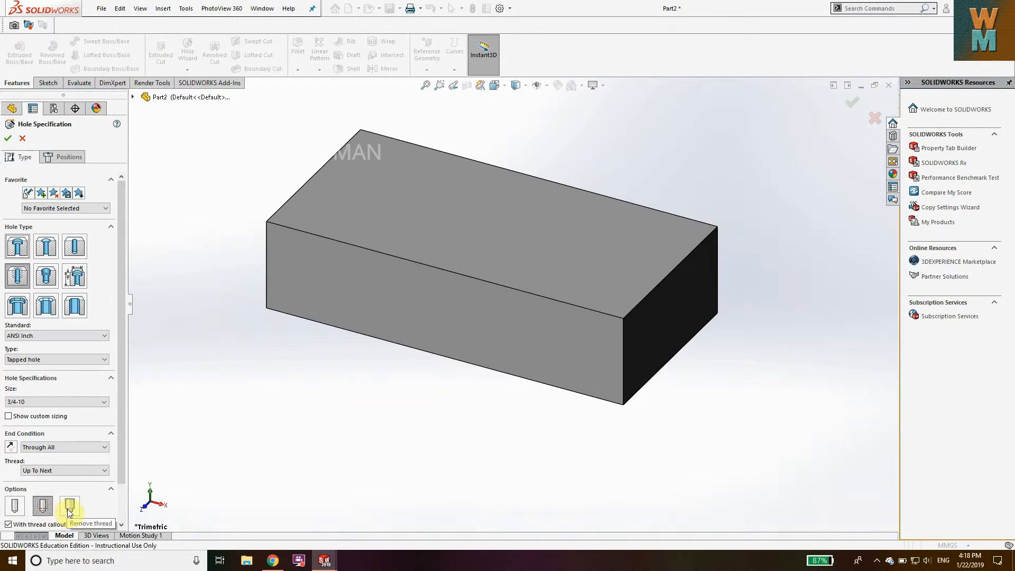
pyautogui.click(33, 506)
pyautogui.scroll(-2, 21, 491)
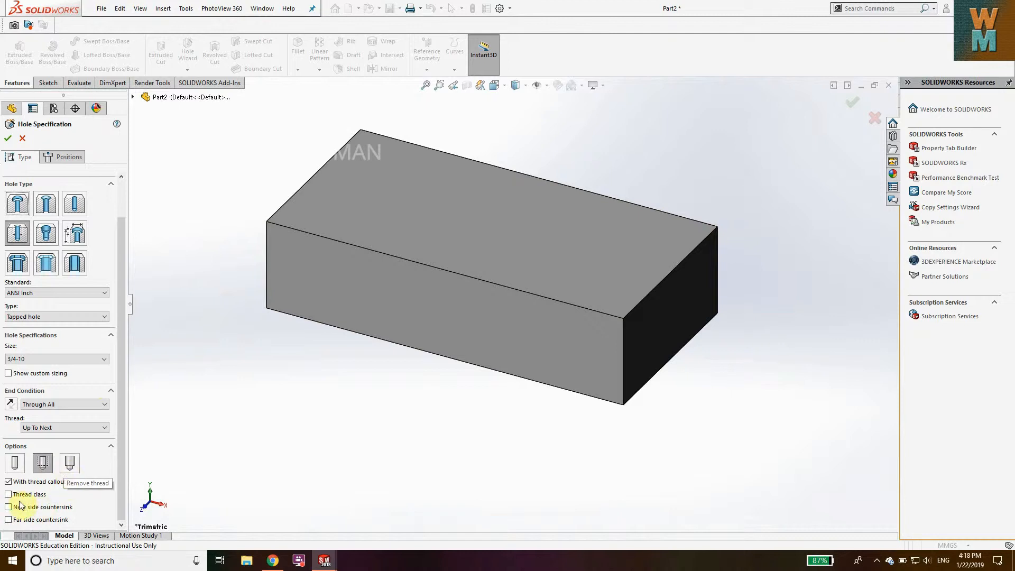
pyautogui.click(17, 465)
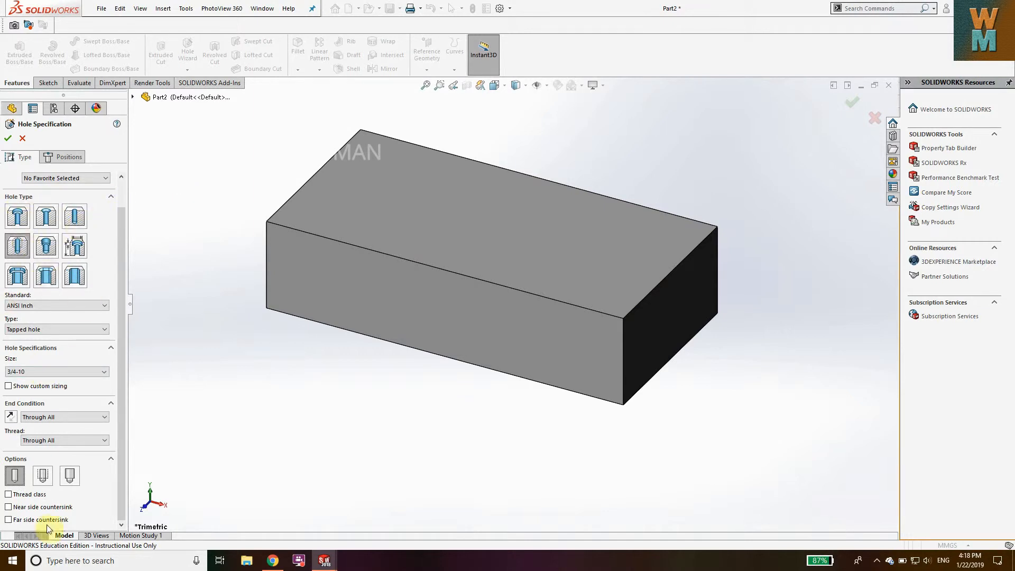
# Step: Place one hole on the block's top face near the front right corner
pyautogui.click(62, 159)
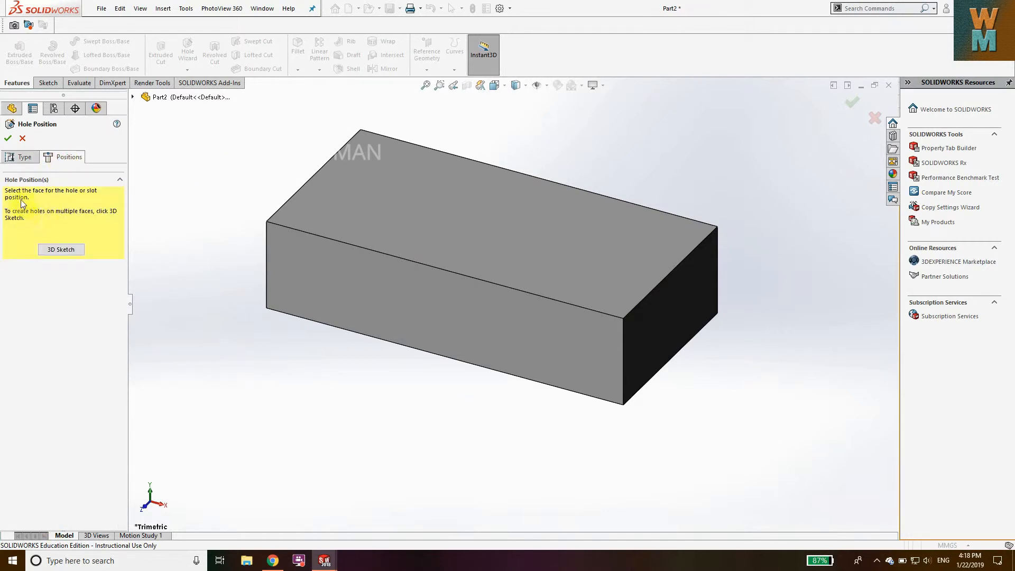
pyautogui.click(408, 213)
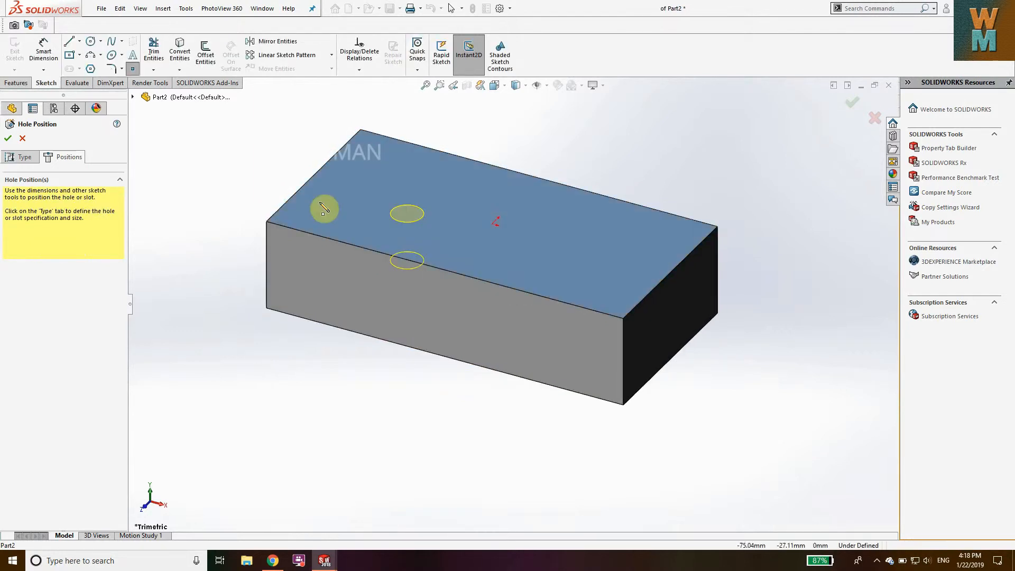
pyautogui.click(553, 270)
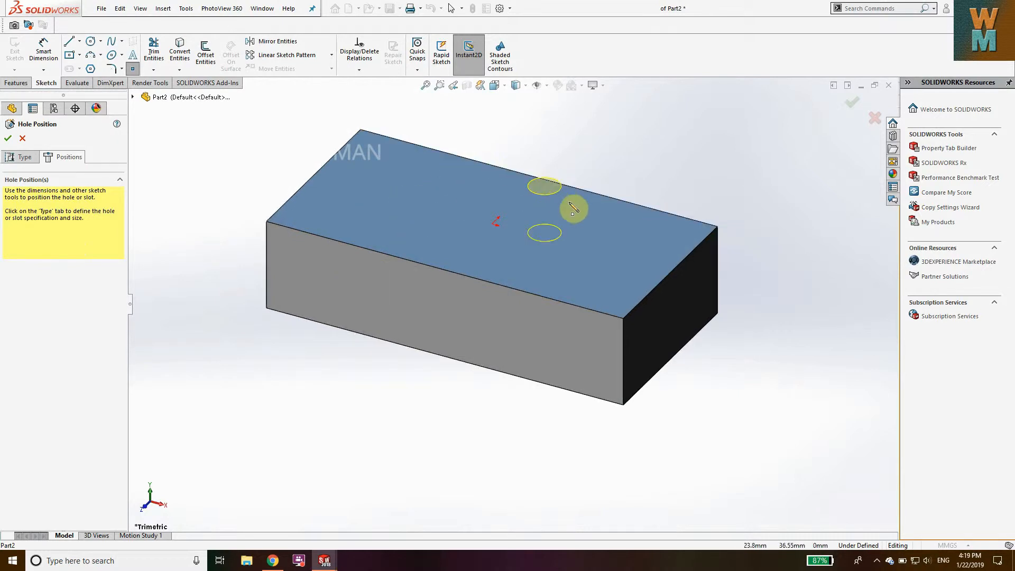
pyautogui.click(601, 283)
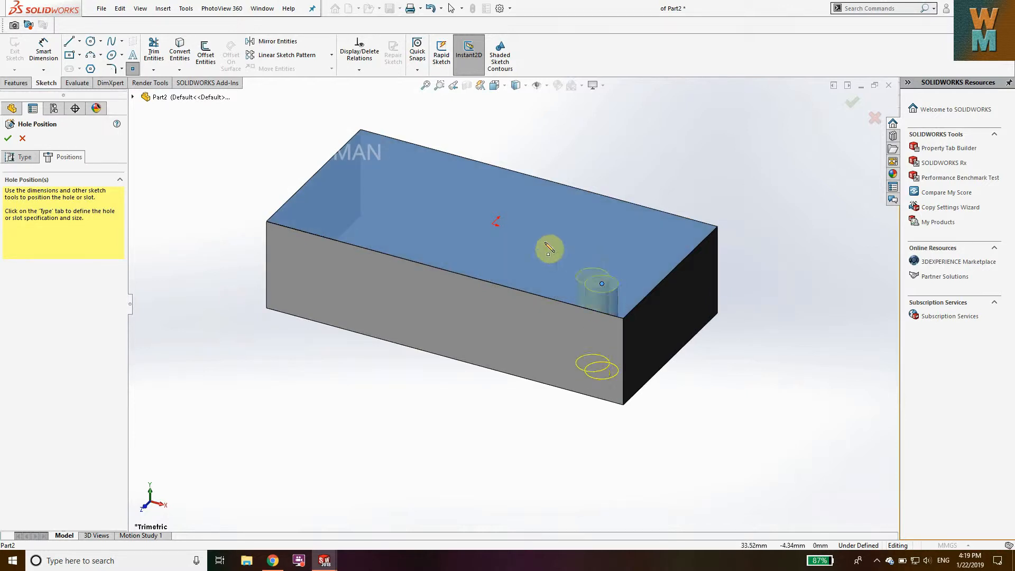
pyautogui.rightClick(358, 399)
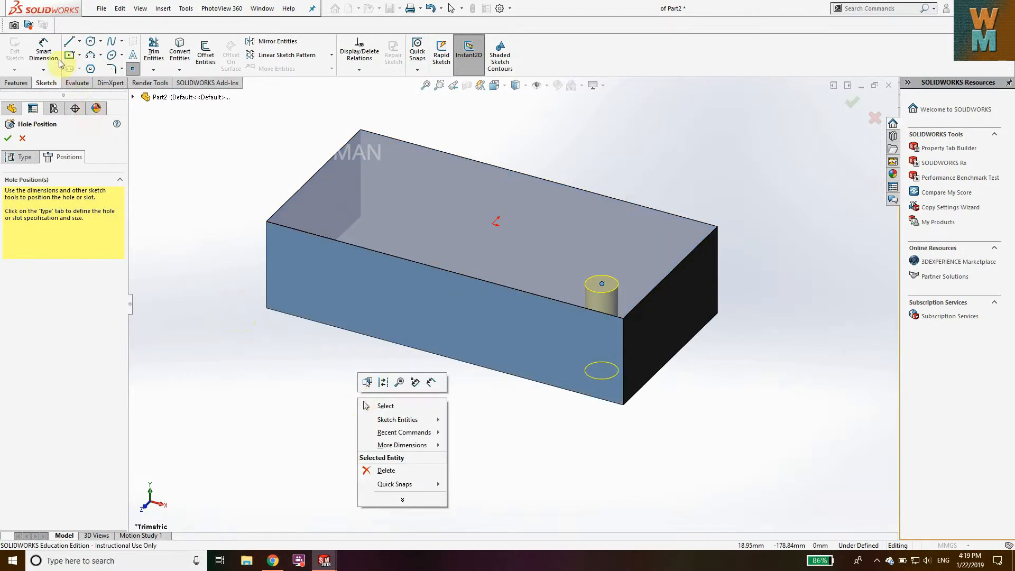
# Step: Dimension the hole centre 25 mm from the short right edge of the block's top face
pyautogui.click(44, 52)
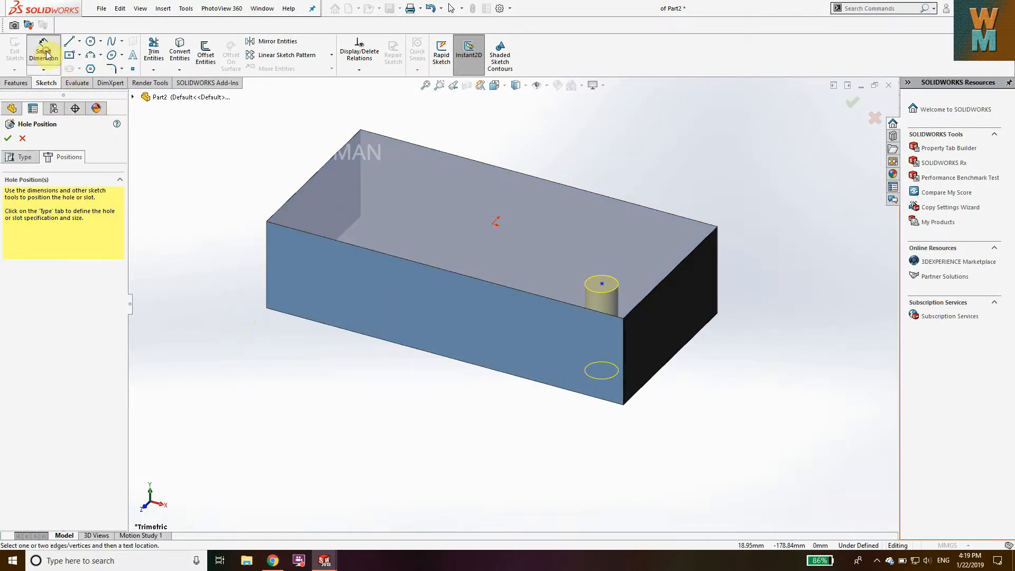
pyautogui.click(600, 284)
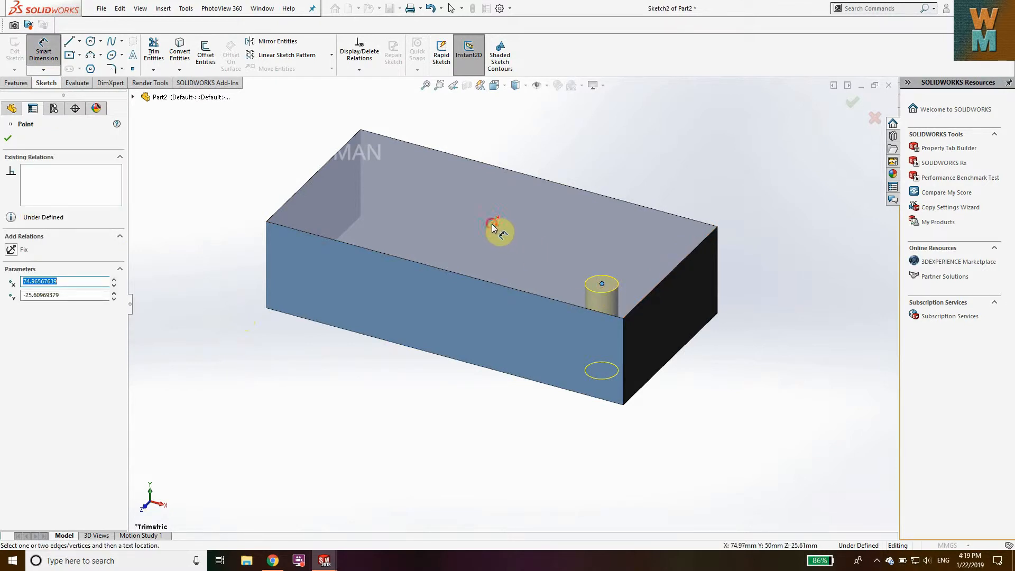
pyautogui.scroll(-3, 492, 232)
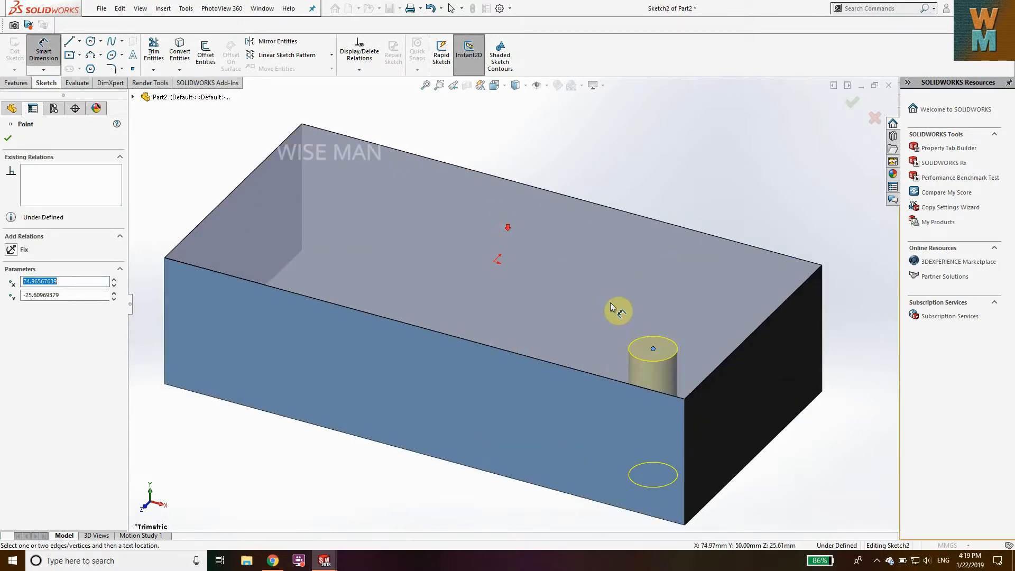
pyautogui.click(726, 357)
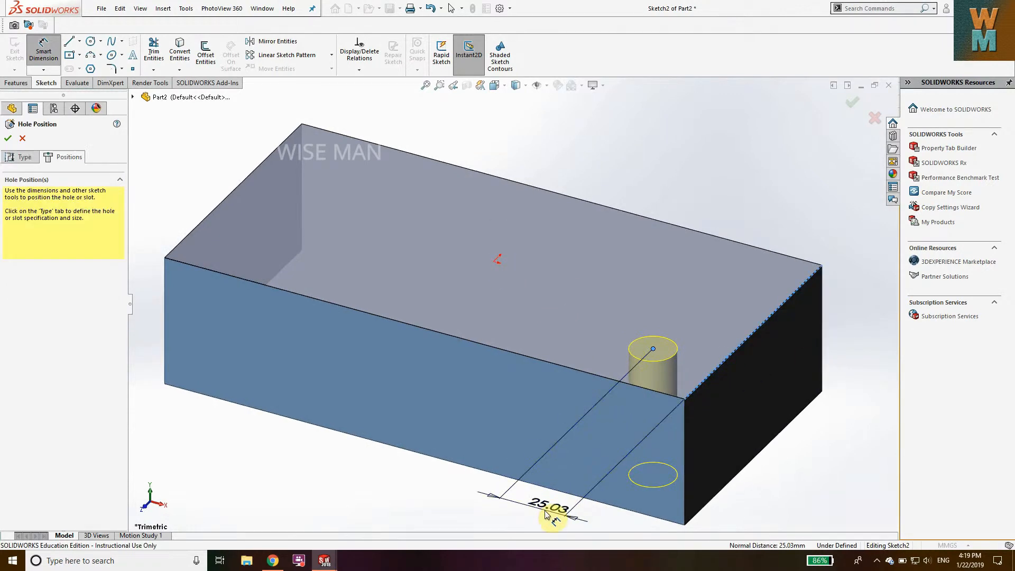
pyautogui.click(546, 515)
pyautogui.write('25')
pyautogui.press('Return')
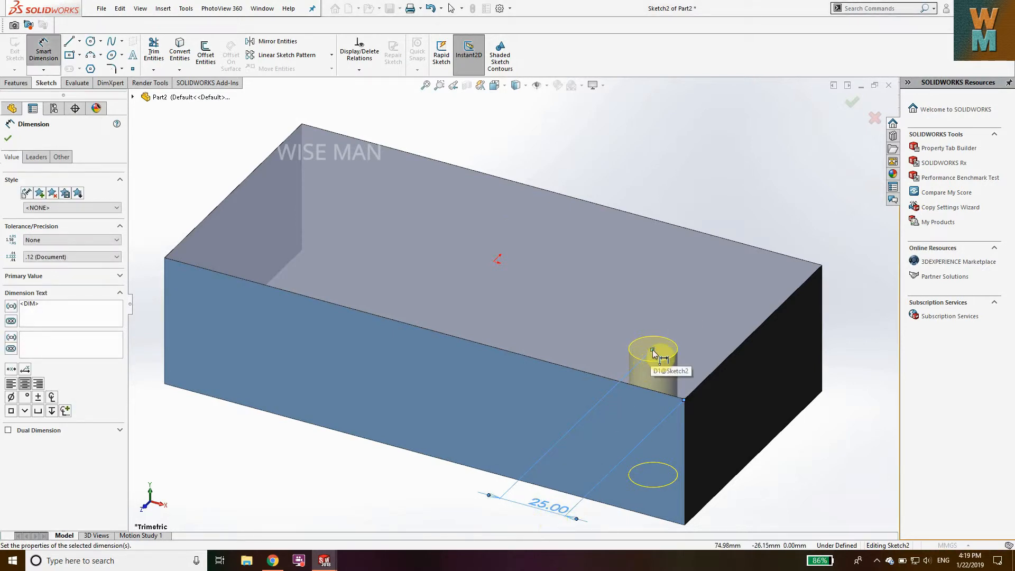
# Step: Move the 25 mm dimension closer to the hole on the block's front side
pyautogui.press('Escape')
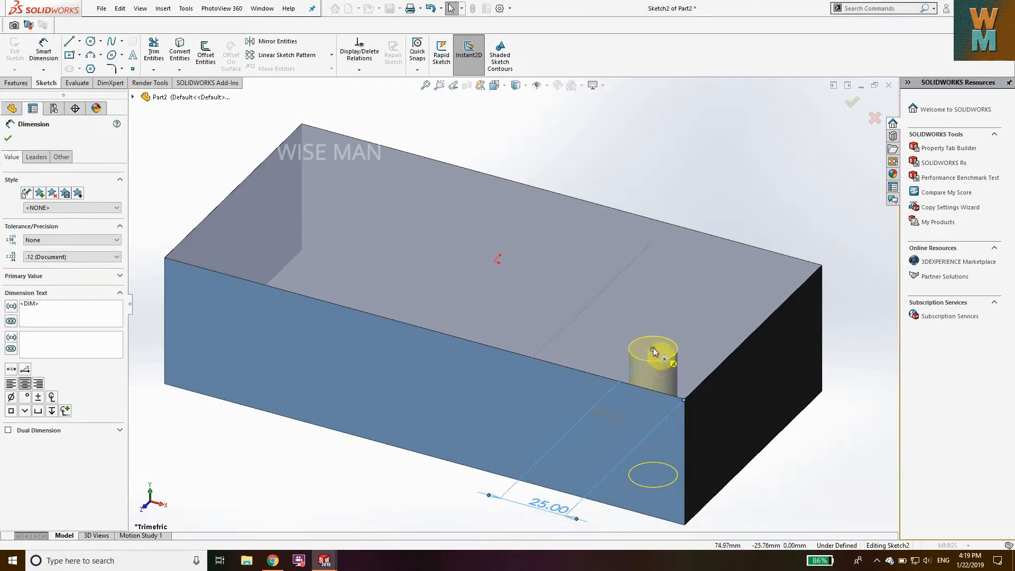
pyautogui.click(653, 349)
pyautogui.click(651, 351)
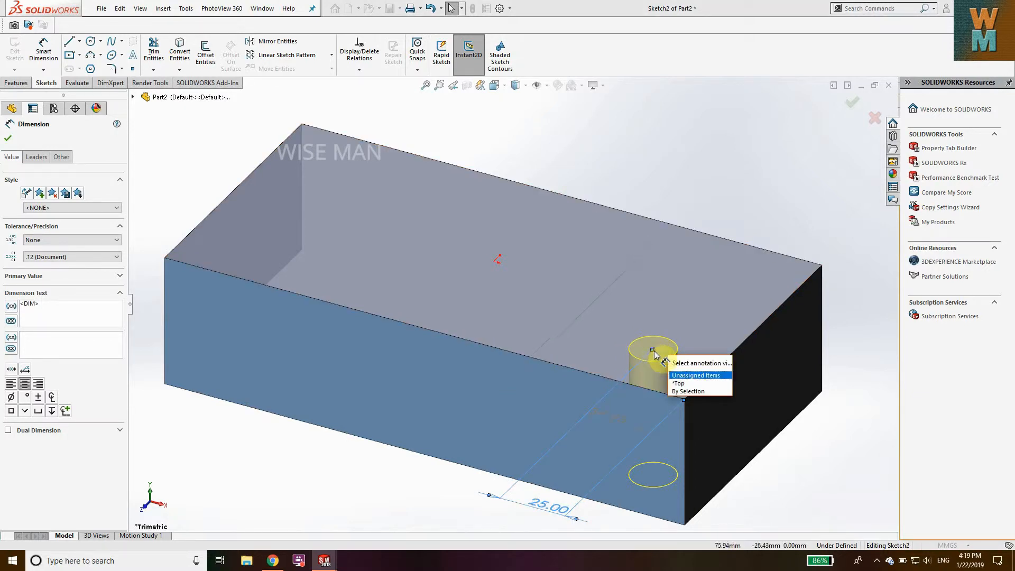
pyautogui.click(652, 349)
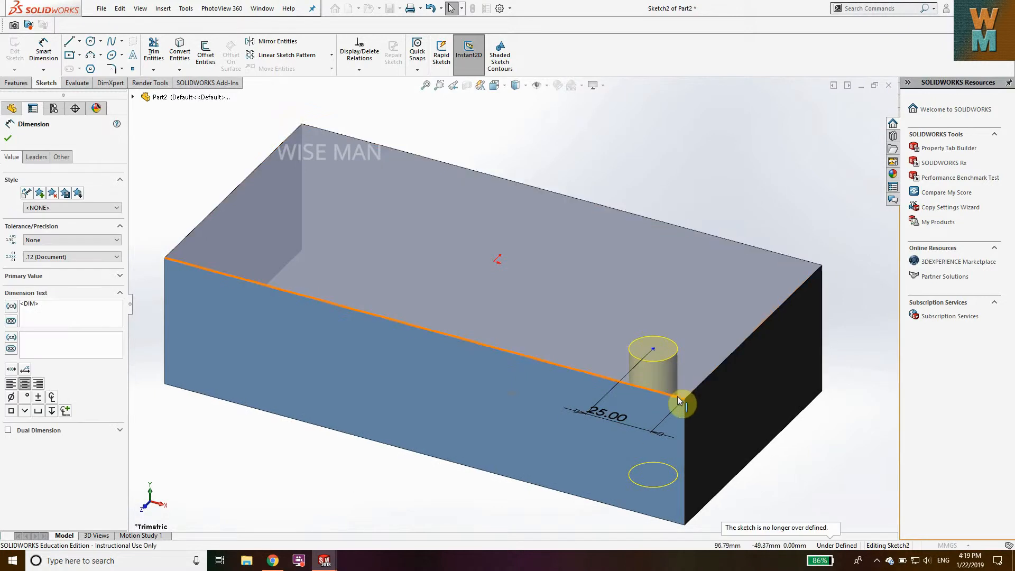
pyautogui.press('Escape')
# Step: Dimension the hole centre 25 mm from the long front edge of the top face and finish the hole
pyautogui.click(43, 51)
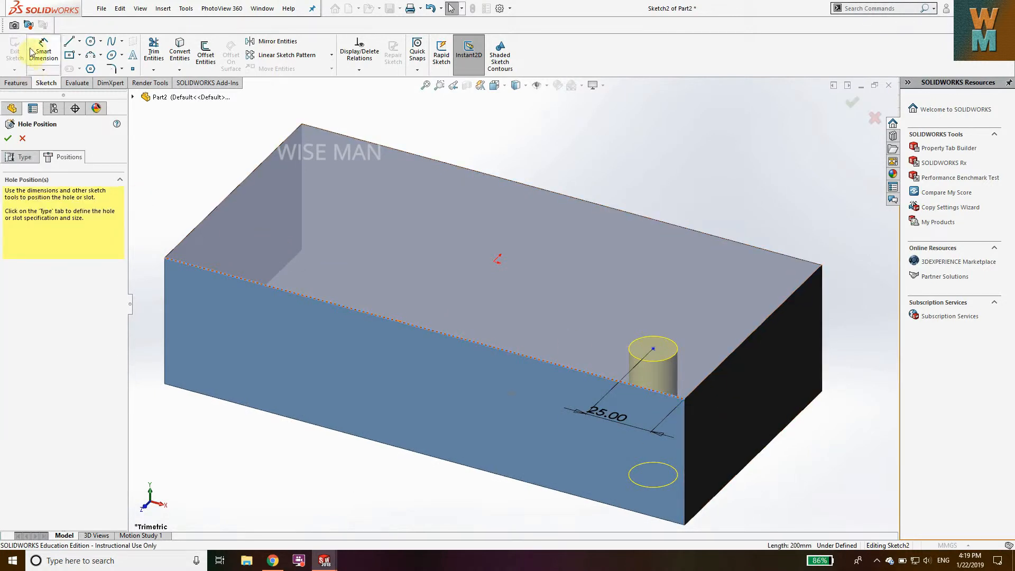
pyautogui.click(653, 349)
pyautogui.click(645, 391)
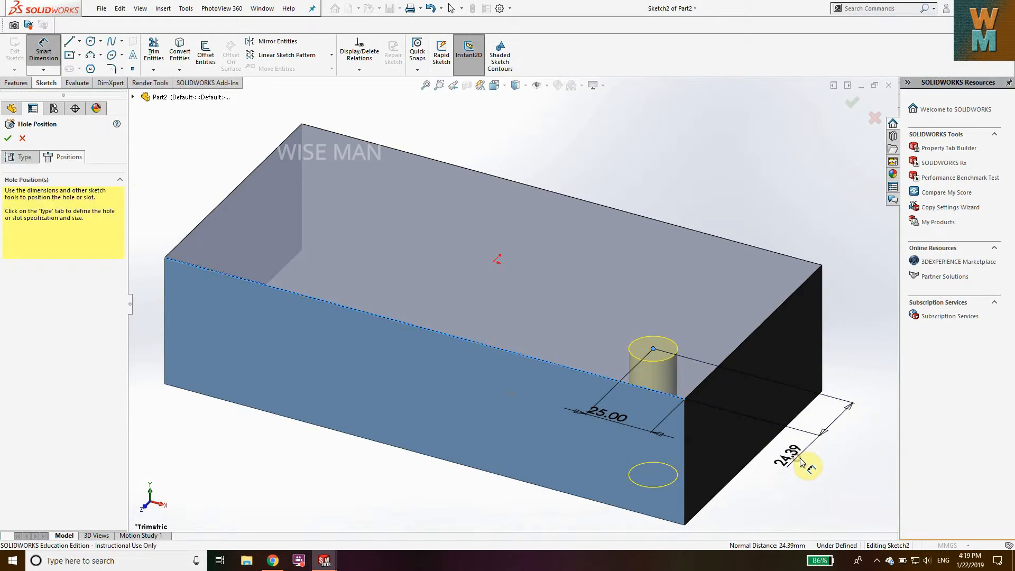
pyautogui.click(800, 462)
pyautogui.write('25')
pyautogui.press('Return')
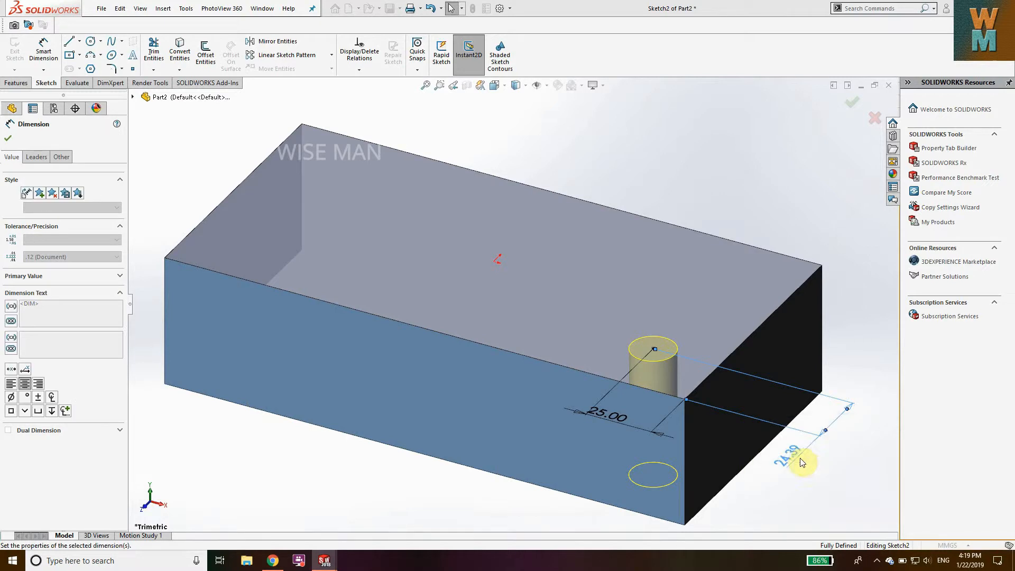
pyautogui.click(7, 138)
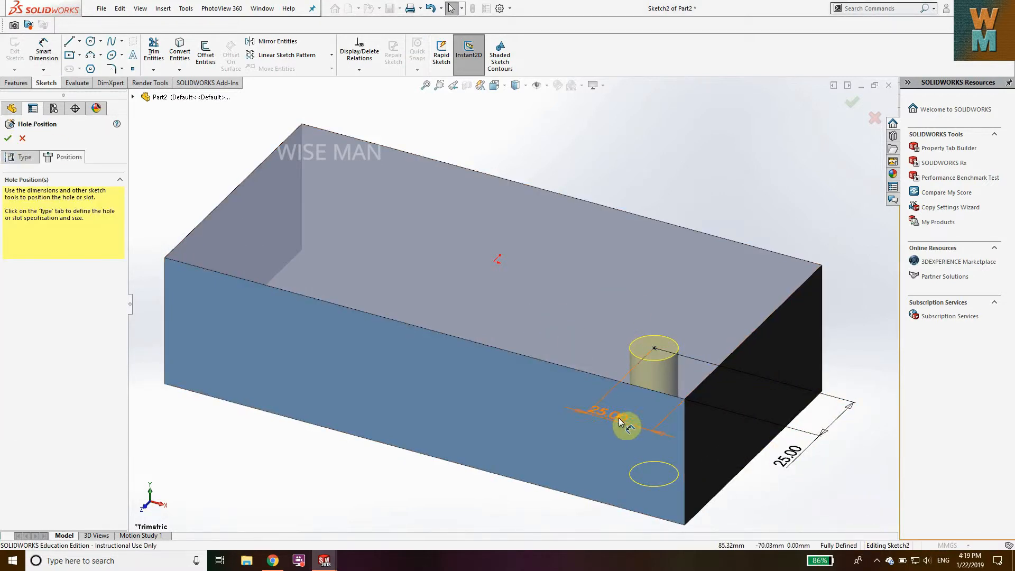
pyautogui.click(7, 138)
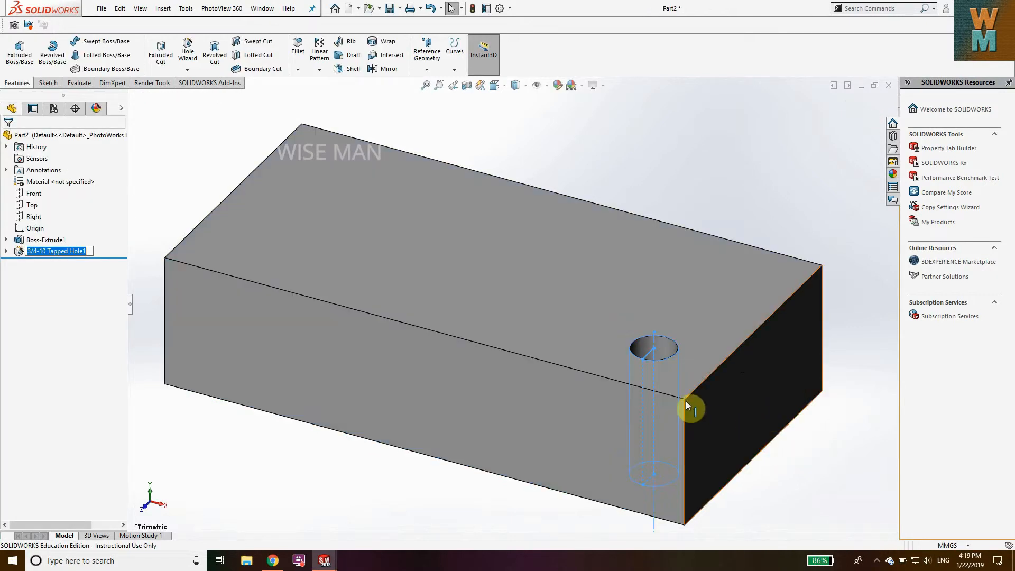
# Step: Edit the 3/4-10 tapped hole to use a cosmetic thread with thread callout
pyautogui.moveTo(694, 357)
pyautogui.mouseDown(button='middle')
pyautogui.moveTo(693, 473)
pyautogui.moveTo(691, 346)
pyautogui.mouseUp(button='middle')
pyautogui.scroll(3, 684, 366)
pyautogui.scroll(-5, 687, 370)
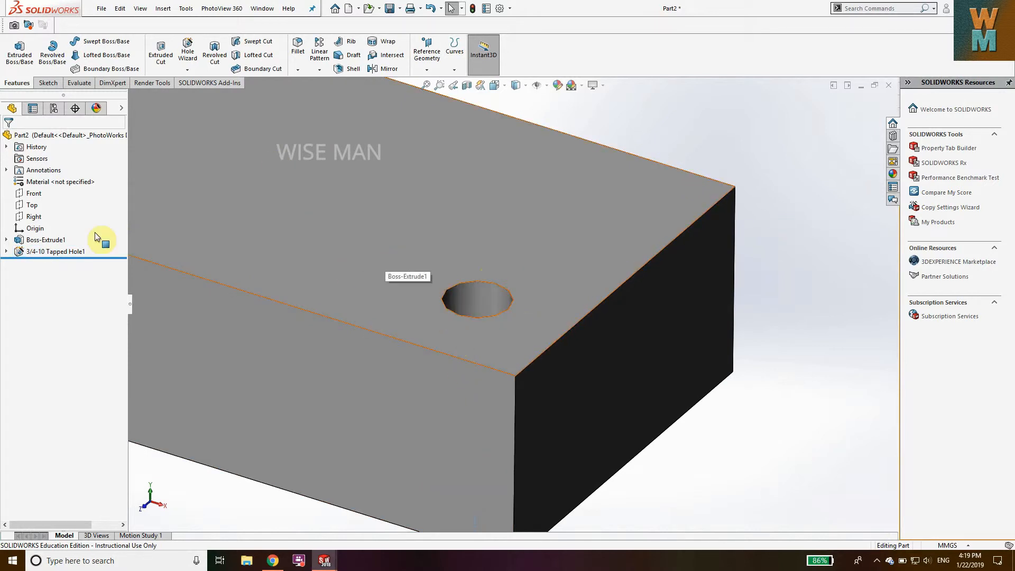
pyautogui.click(6, 251)
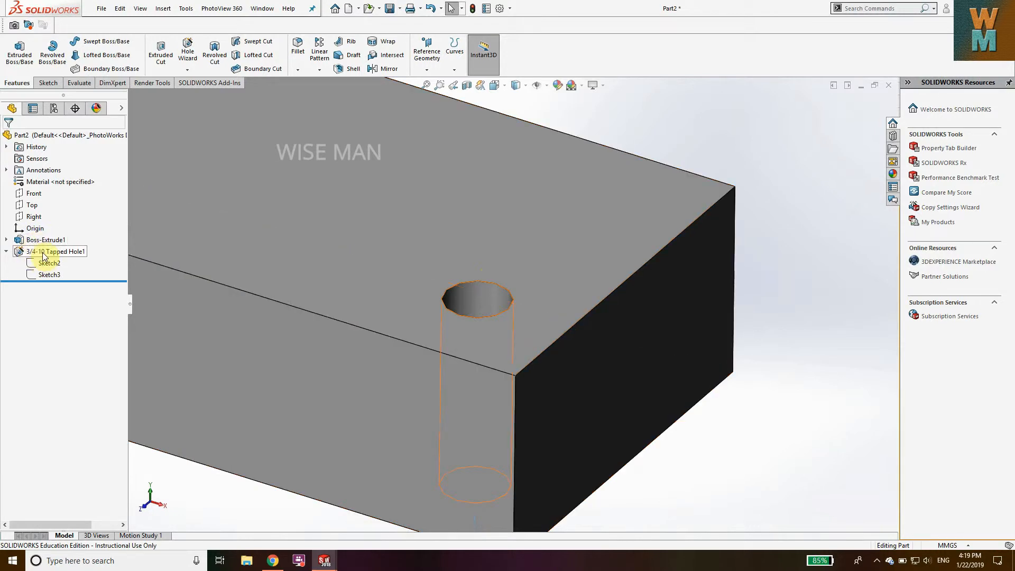
pyautogui.rightClick(40, 252)
pyautogui.click(54, 229)
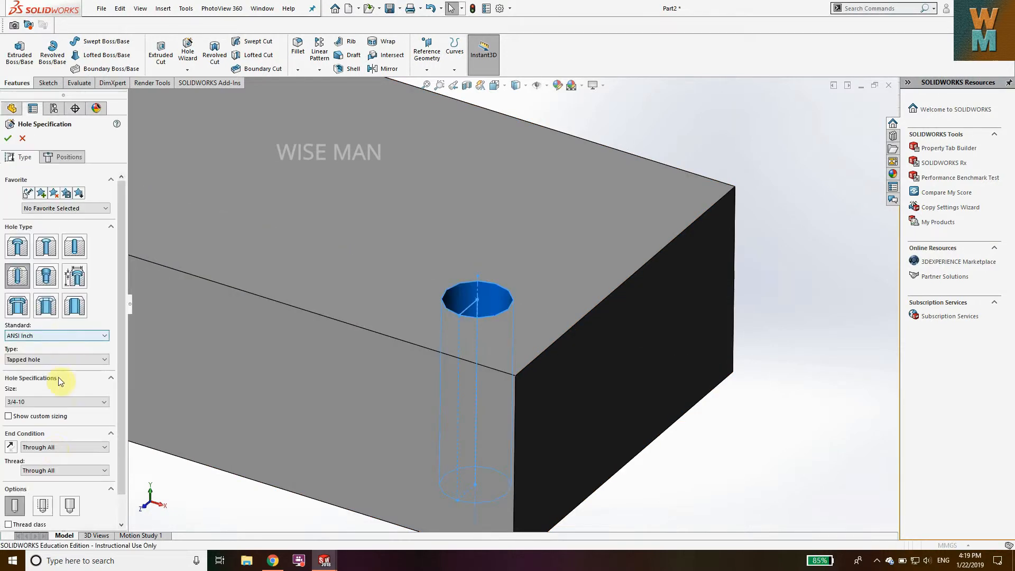
pyautogui.scroll(-2, 43, 455)
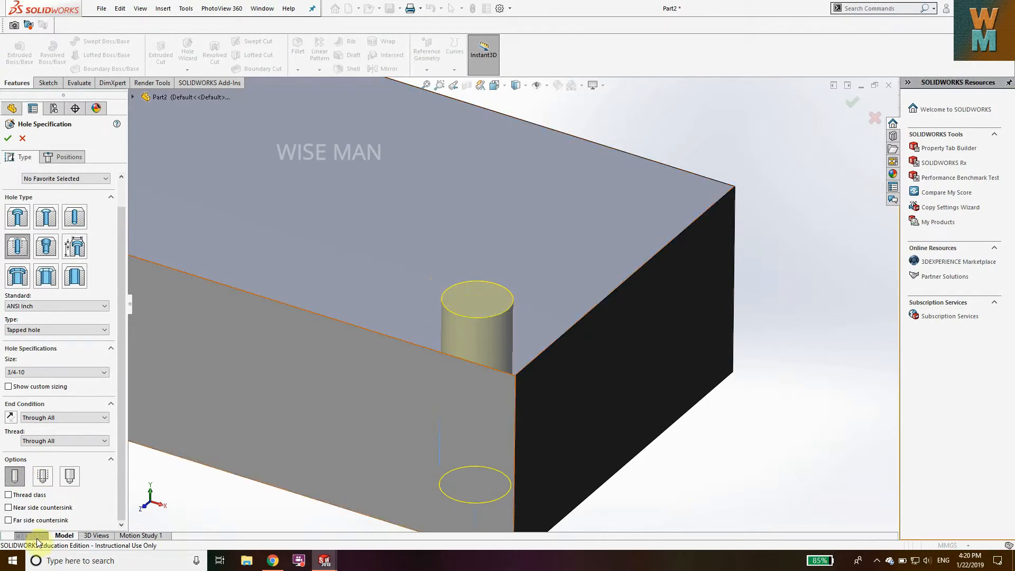
pyautogui.click(43, 478)
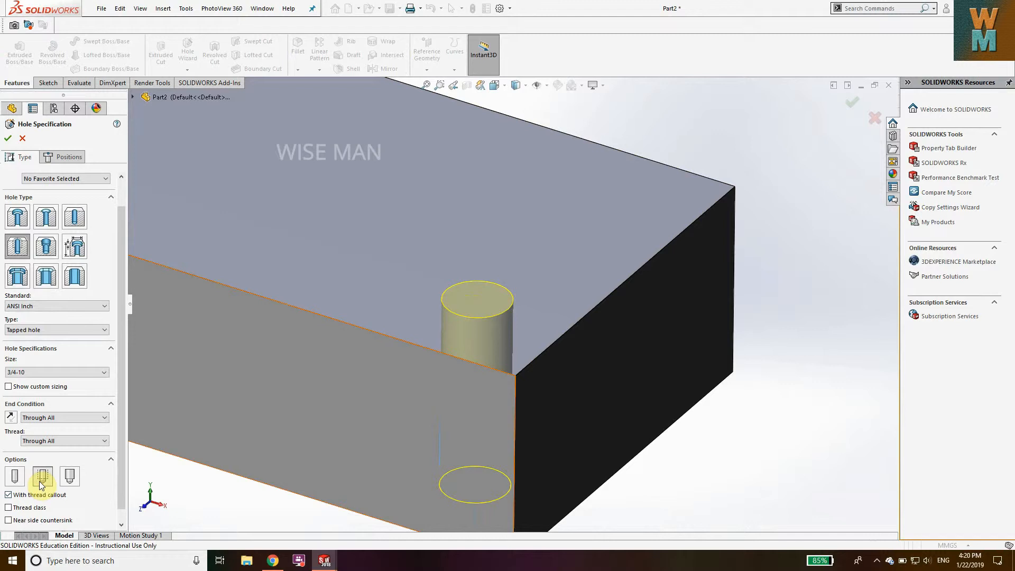
pyautogui.click(9, 138)
# Step: Examine the cosmetic thread inside the tapped hole up close and from several angles
pyautogui.scroll(5, 495, 316)
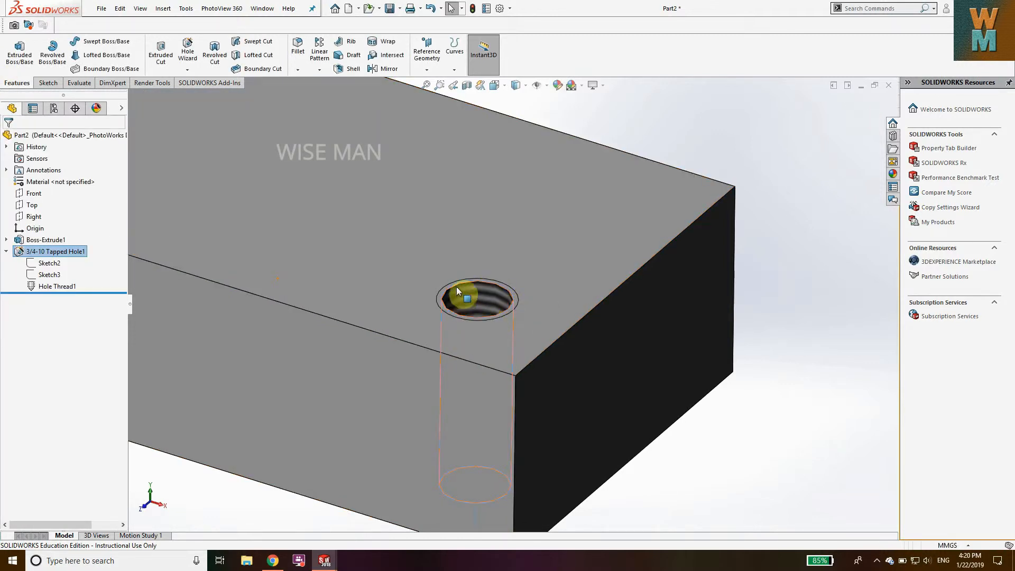
pyautogui.scroll(-10, 499, 305)
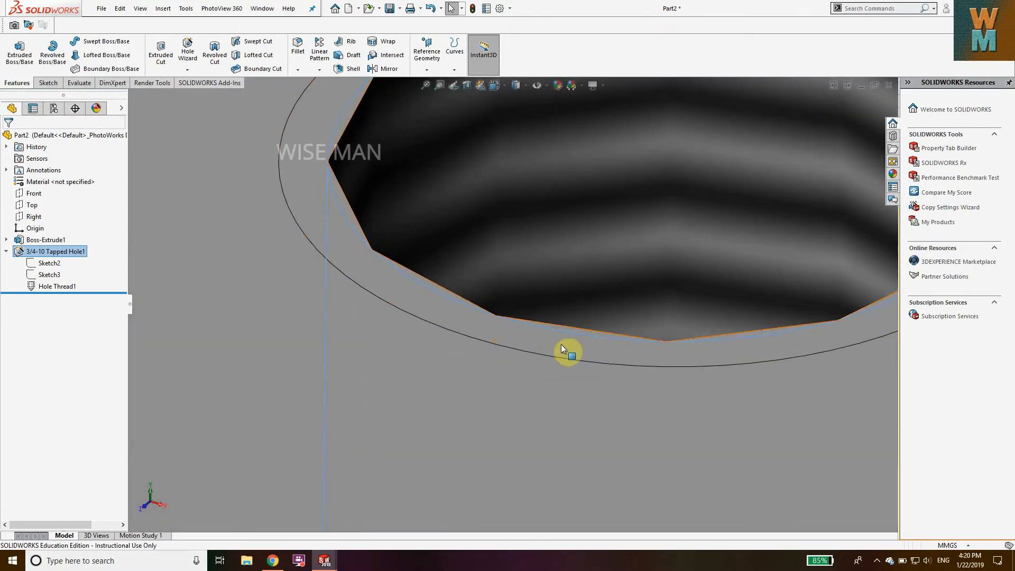
pyautogui.scroll(5, 565, 346)
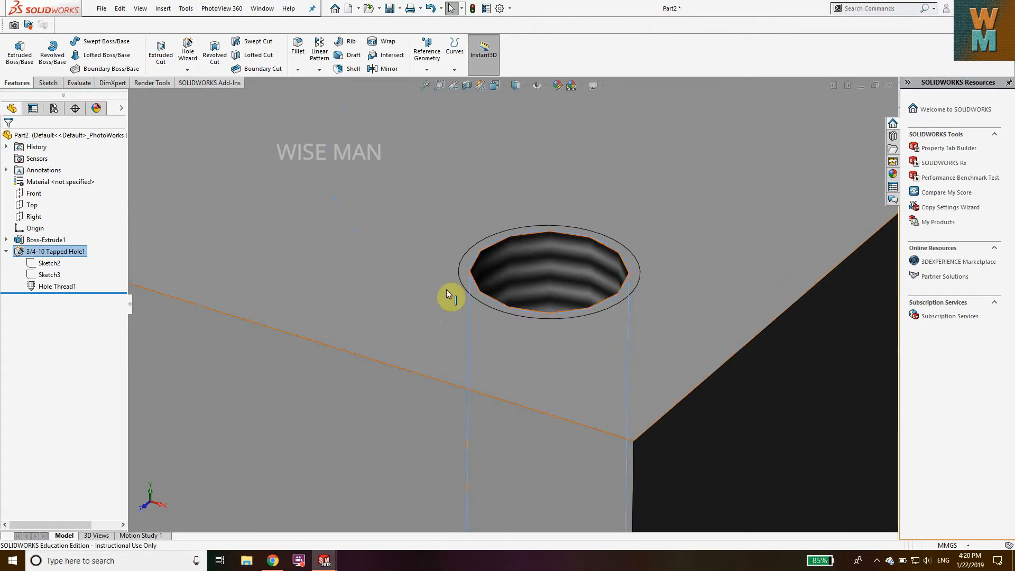
pyautogui.scroll(-3, 622, 293)
pyautogui.moveTo(513, 282); pyautogui.dragTo(521, 252, button='middle')
pyautogui.scroll(4, 592, 264)
pyautogui.scroll(-2, 591, 262)
pyautogui.scroll(2, 590, 260)
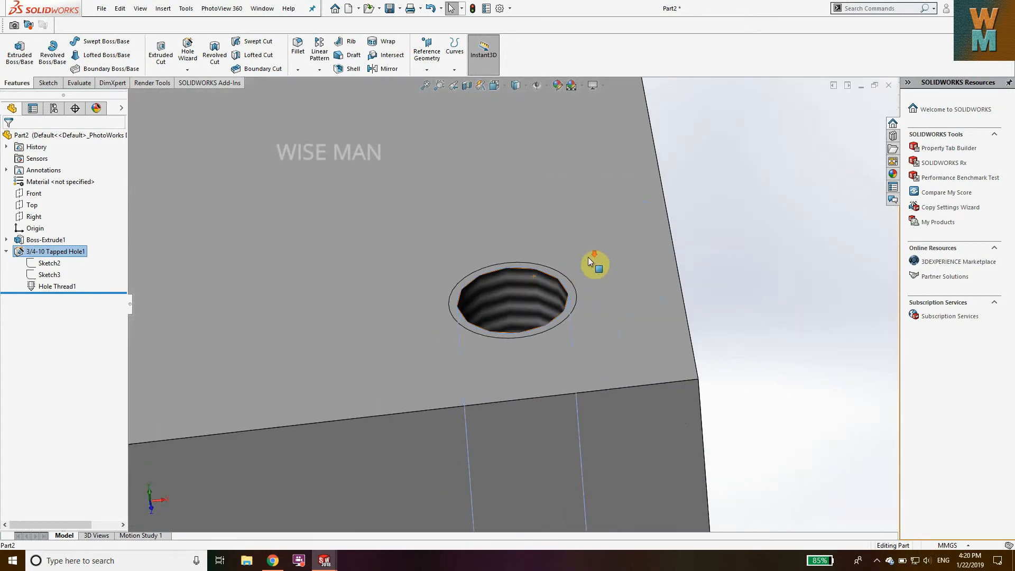
pyautogui.scroll(-5, 590, 261)
pyautogui.scroll(7, 449, 353)
pyautogui.moveTo(527, 329); pyautogui.dragTo(604, 333, button='middle')
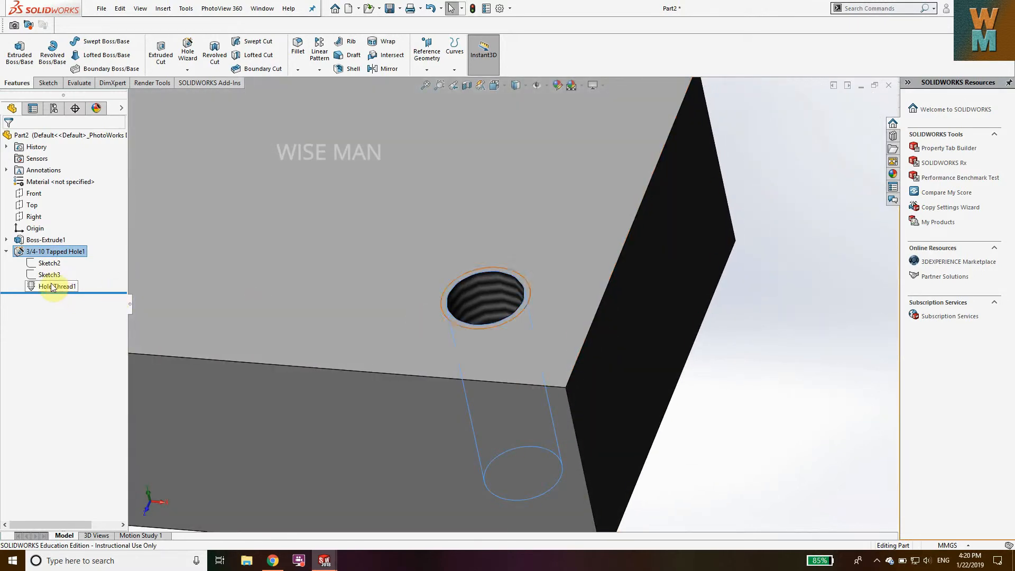
# Step: Change the tapped hole's thread option to Remove thread and apply it
pyautogui.rightClick(30, 252)
pyautogui.click(41, 222)
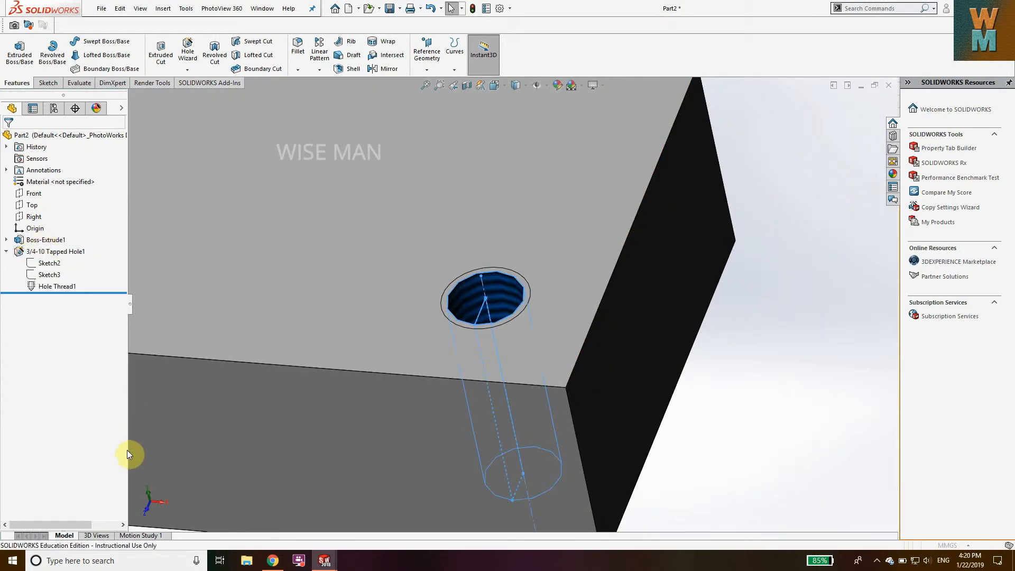
pyautogui.click(67, 508)
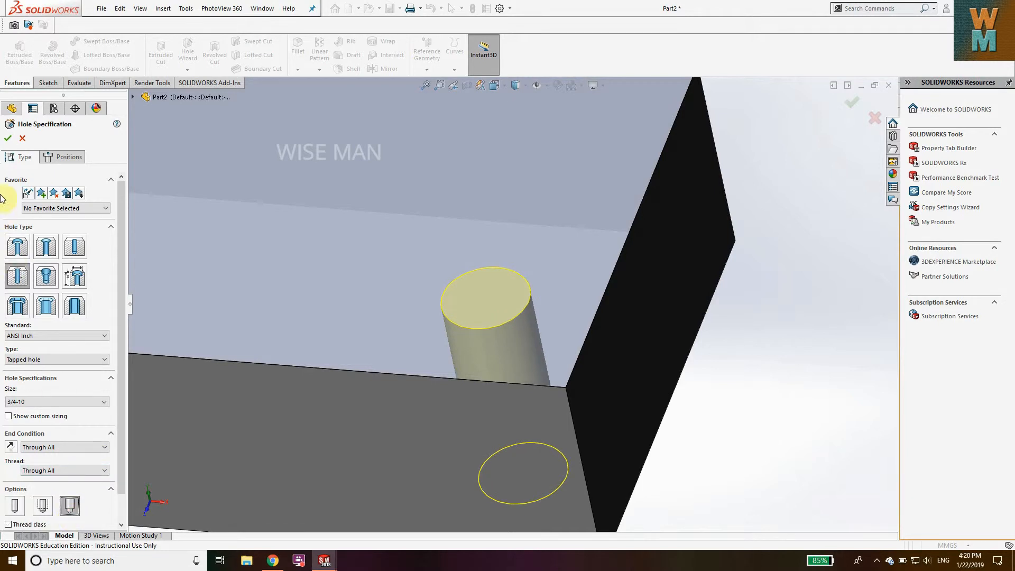
pyautogui.click(8, 138)
pyautogui.moveTo(542, 357); pyautogui.dragTo(478, 320, button='middle')
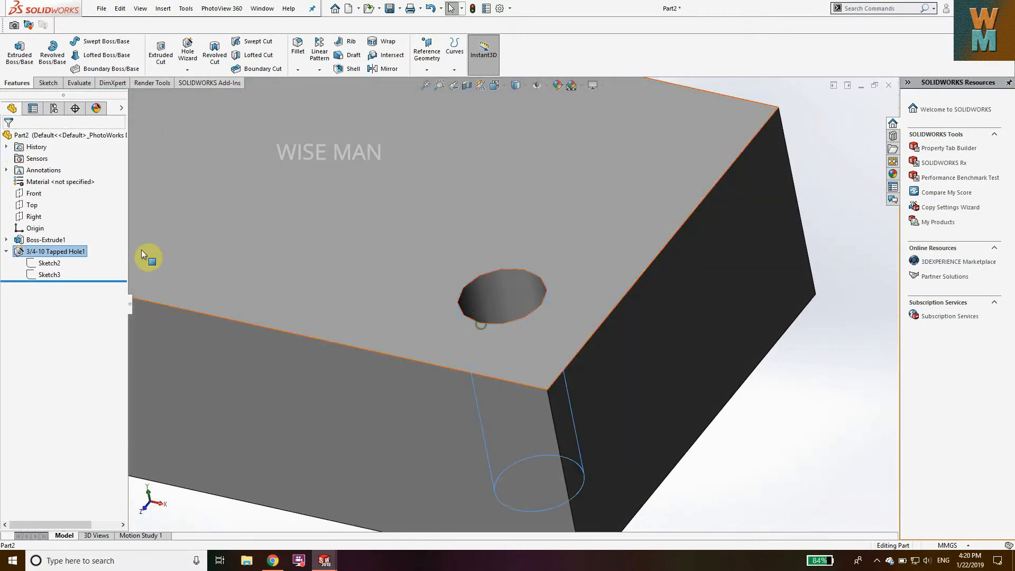
# Step: Set the tapped hole back to a cosmetic thread with thread callout
pyautogui.rightClick(33, 254)
pyautogui.click(40, 221)
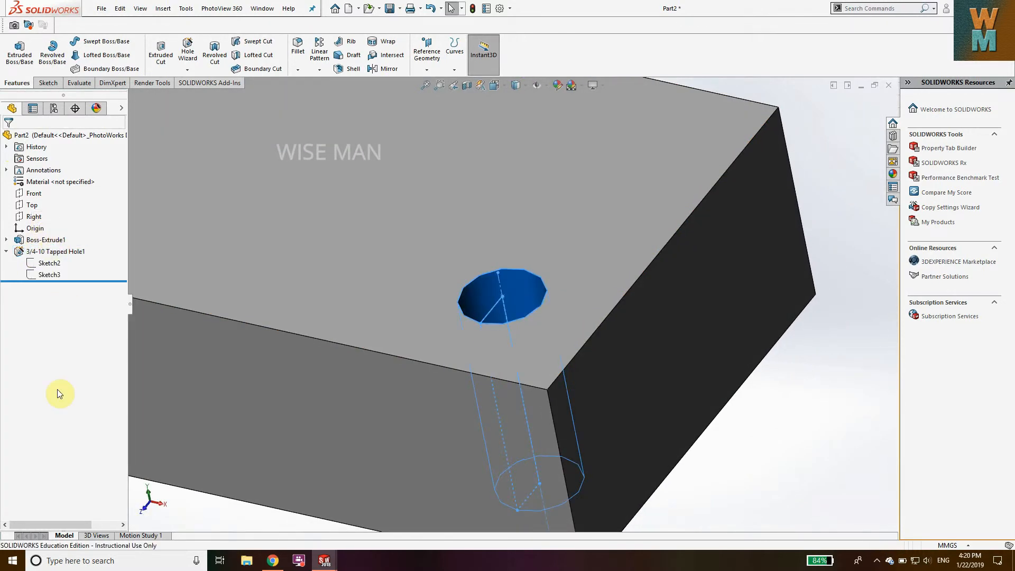
pyautogui.click(45, 506)
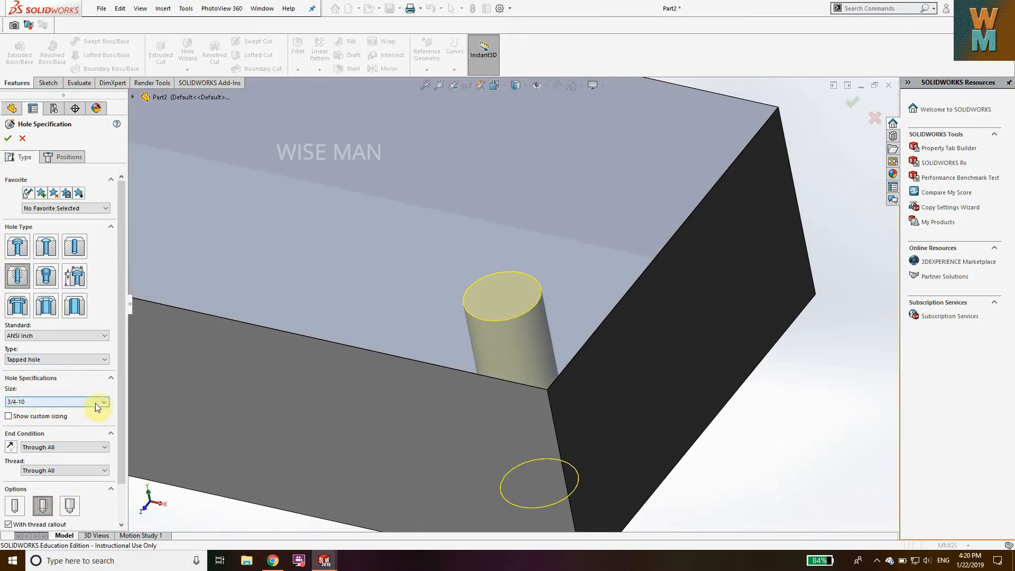
pyautogui.click(8, 137)
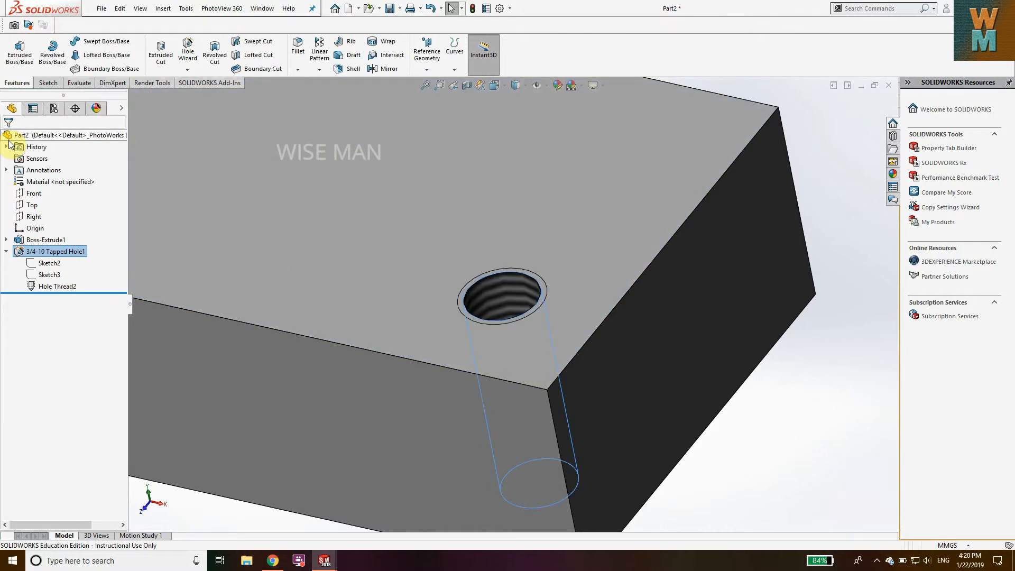
pyautogui.moveTo(574, 375); pyautogui.dragTo(754, 163, button='middle')
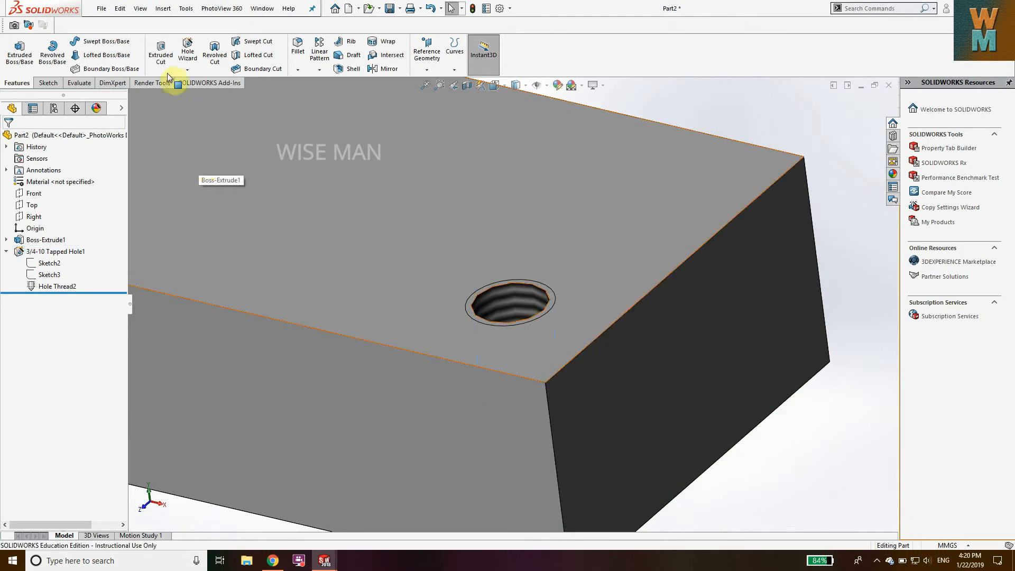
# Step: Start a counterbore hole in the Hole Wizard for an ANSI Inch hex bolt, size 5/16
pyautogui.click(193, 43)
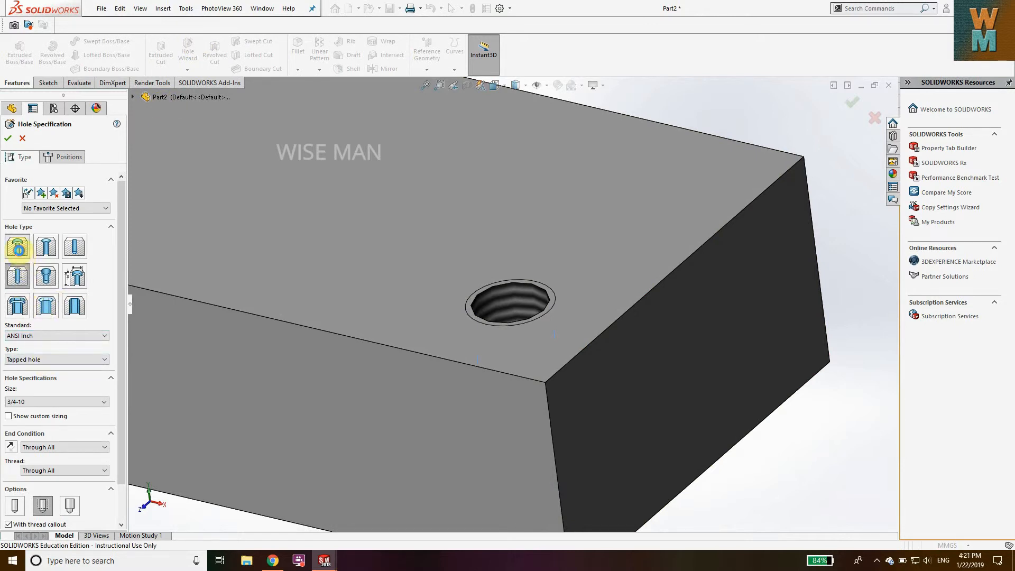
pyautogui.click(18, 247)
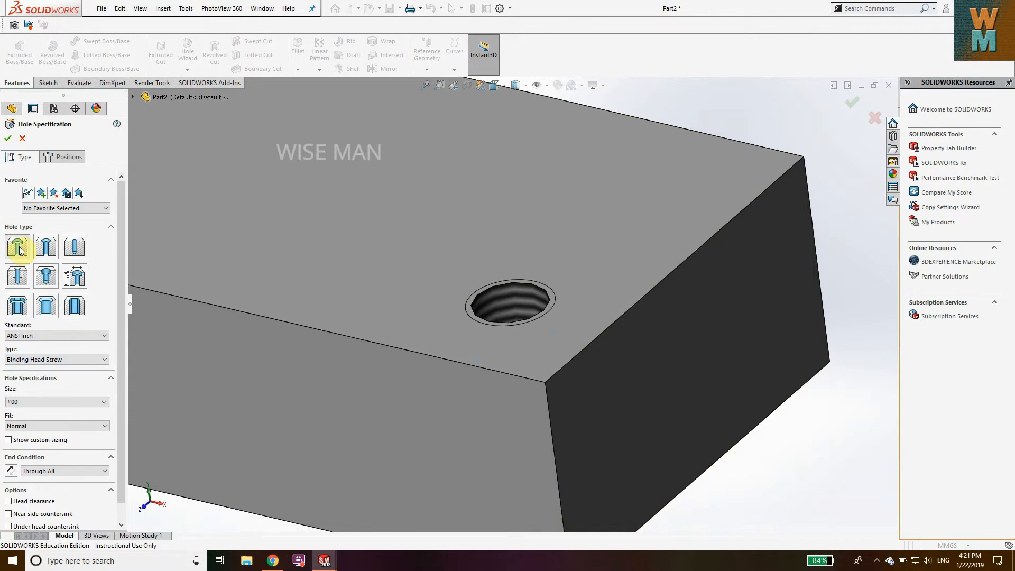
pyautogui.click(38, 360)
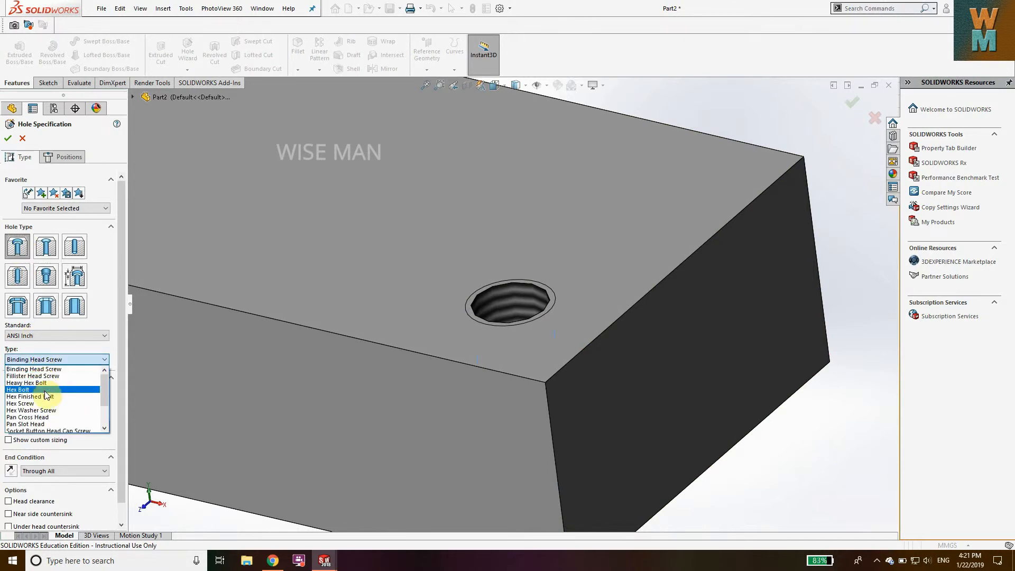
pyautogui.click(44, 391)
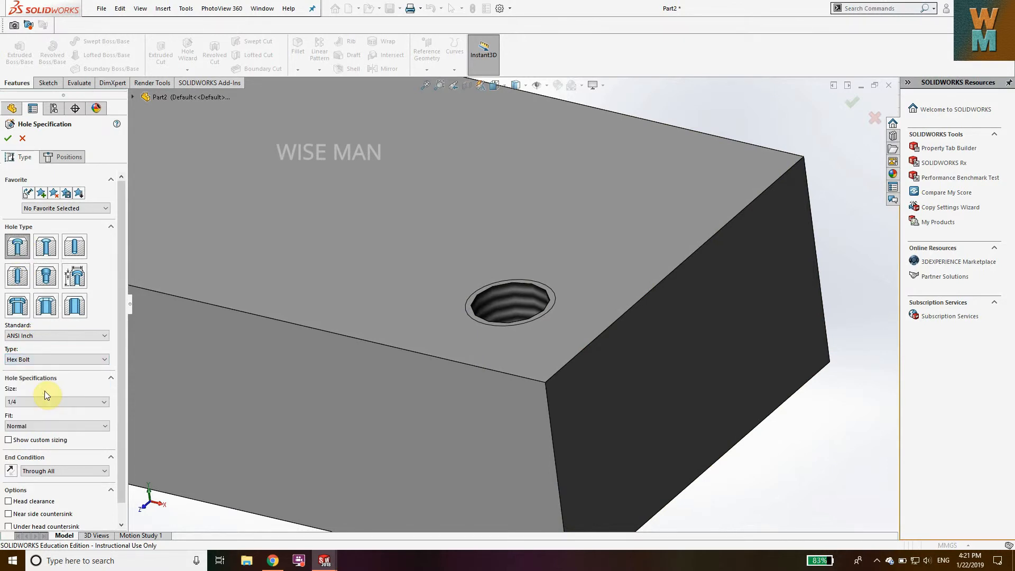
pyautogui.click(19, 403)
pyautogui.click(24, 422)
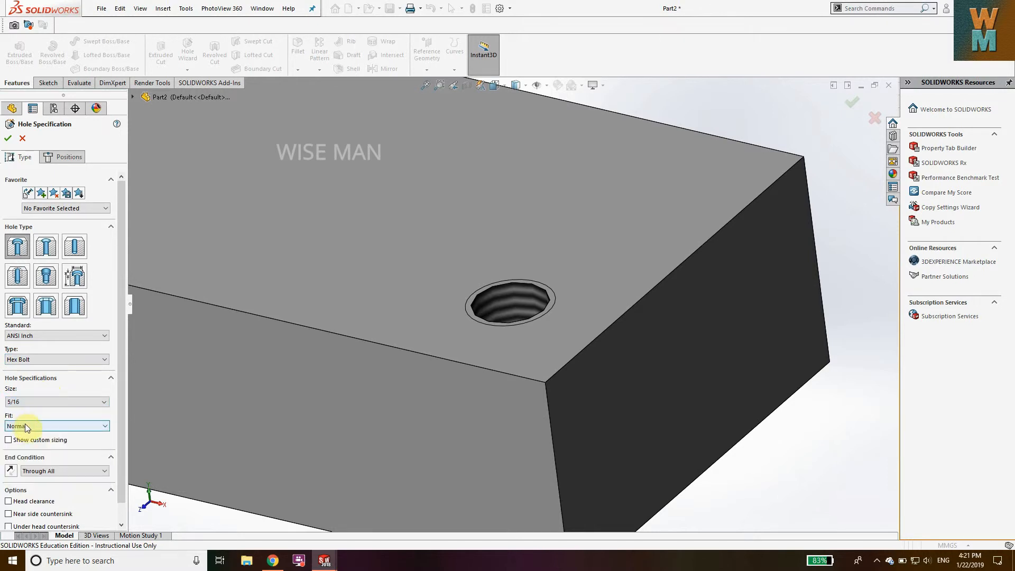
# Step: Give the counterbore hole a blind end condition with a depth of 25 mm
pyautogui.click(42, 471)
pyautogui.click(31, 481)
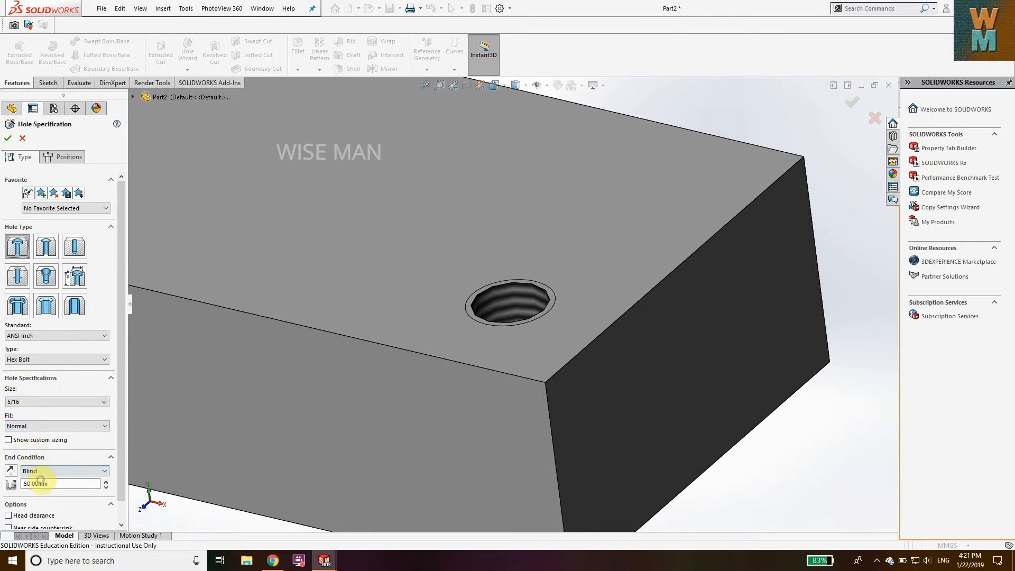
pyautogui.doubleClick(53, 484)
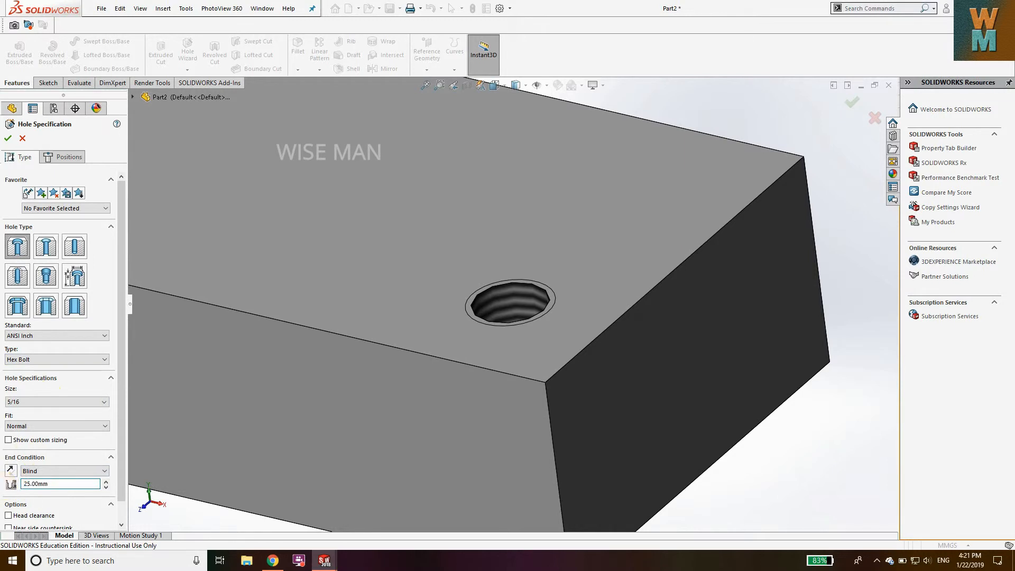
pyautogui.scroll(-1, 63, 501)
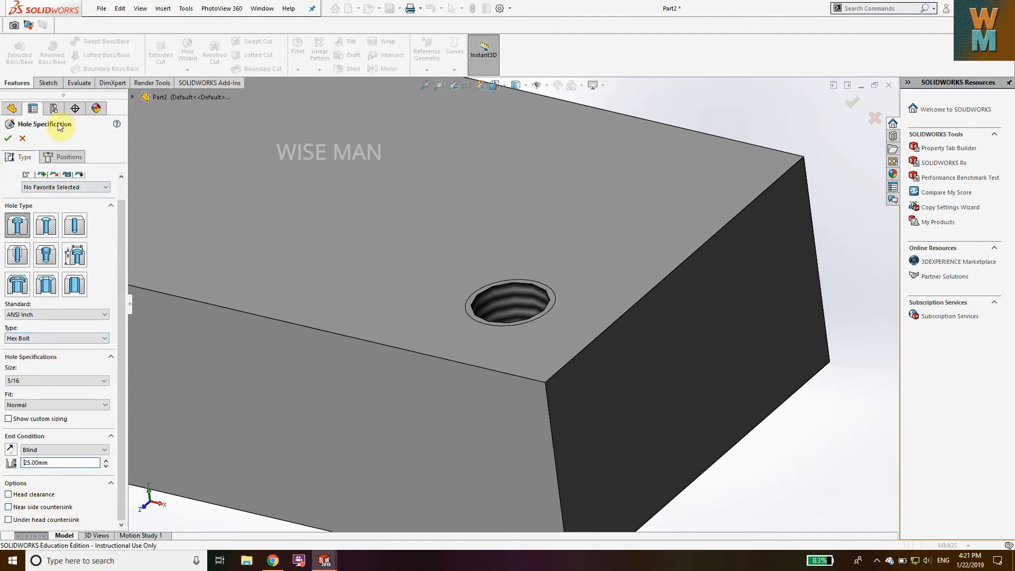
# Step: Place the counterbore hole on the top face at the midpoint of its short right edge and finish it
pyautogui.click(63, 157)
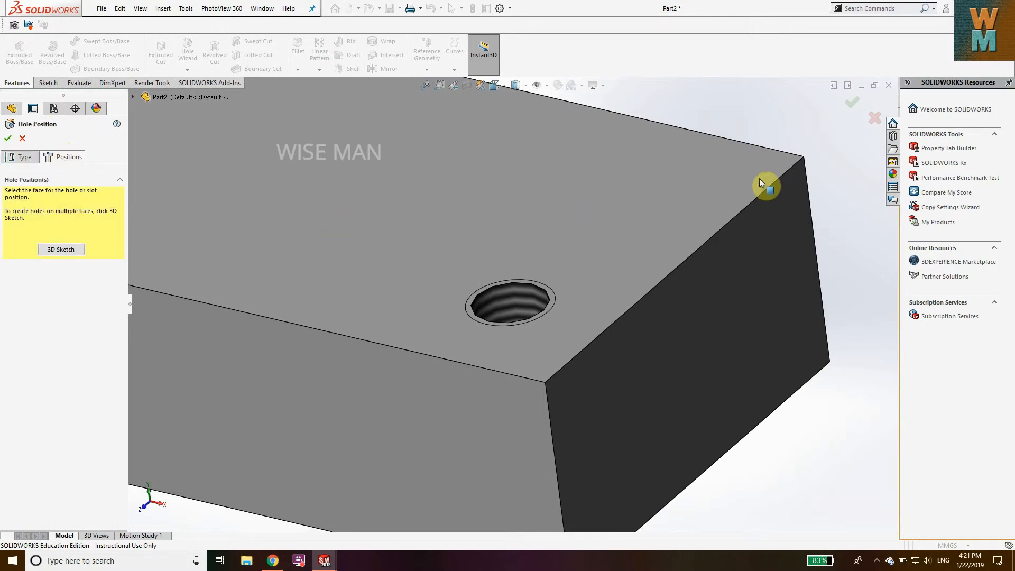
pyautogui.click(712, 192)
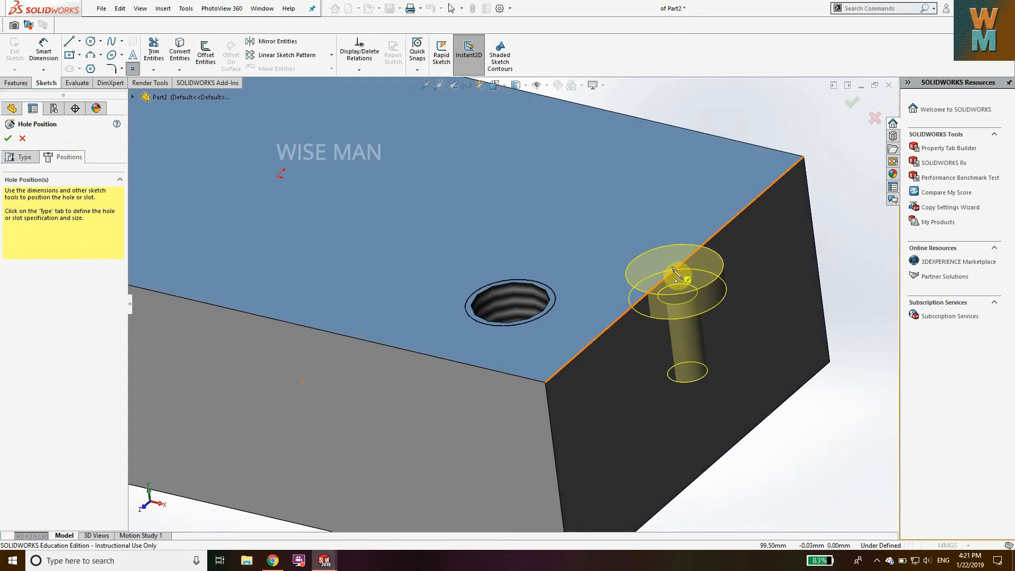
pyautogui.click(677, 275)
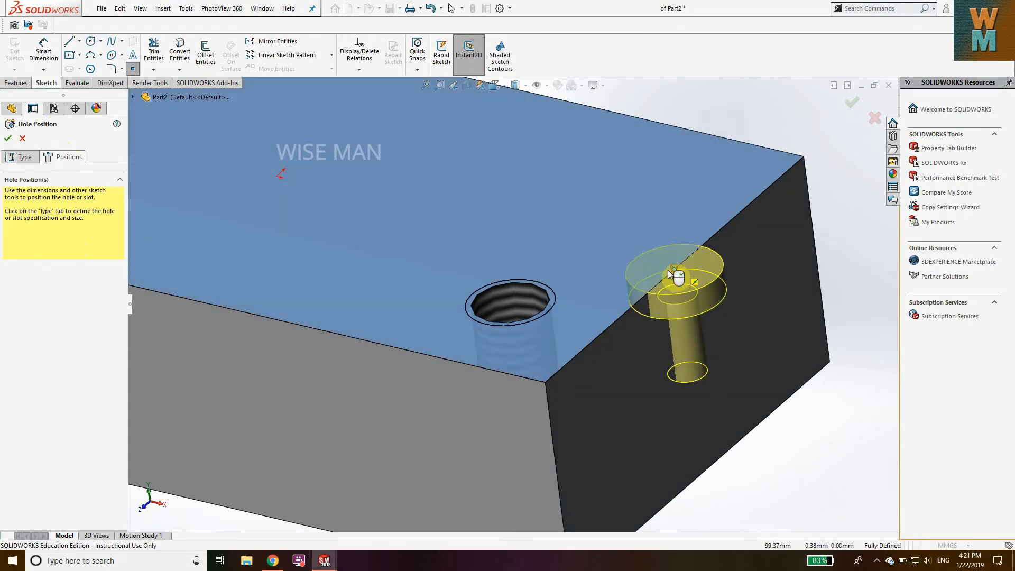
pyautogui.click(8, 138)
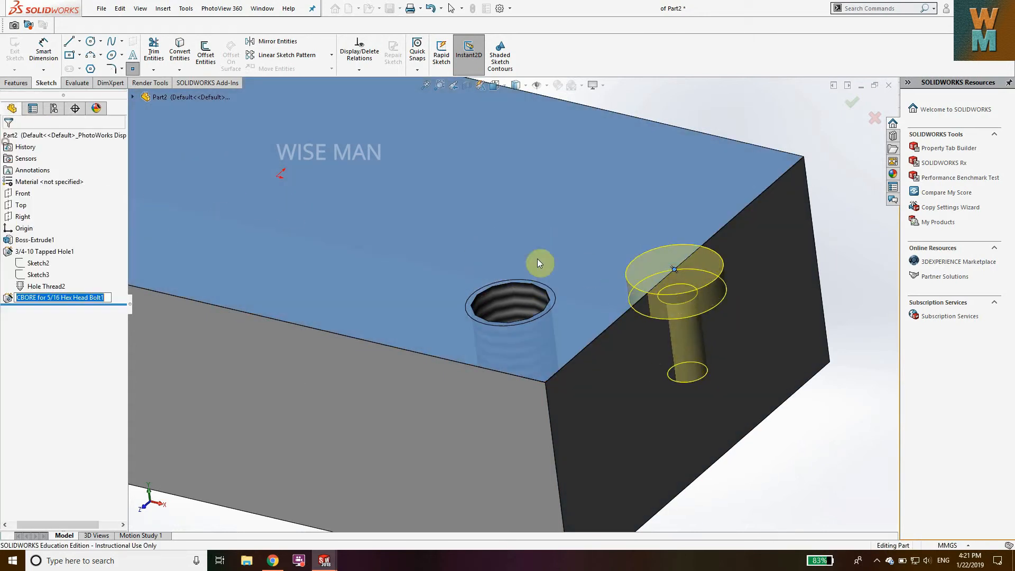
# Step: Examine the cut-open profile of the counterbore hole on the block's right side from several angles
pyautogui.moveTo(604, 229)
pyautogui.mouseDown(button='middle')
pyautogui.moveTo(577, 285)
pyautogui.moveTo(480, 254)
pyautogui.moveTo(608, 227)
pyautogui.moveTo(608, 213)
pyautogui.mouseUp(button='middle')
pyautogui.click(824, 365)
pyautogui.moveTo(827, 357); pyautogui.dragTo(812, 444, button='middle')
pyautogui.scroll(2, 641, 218)
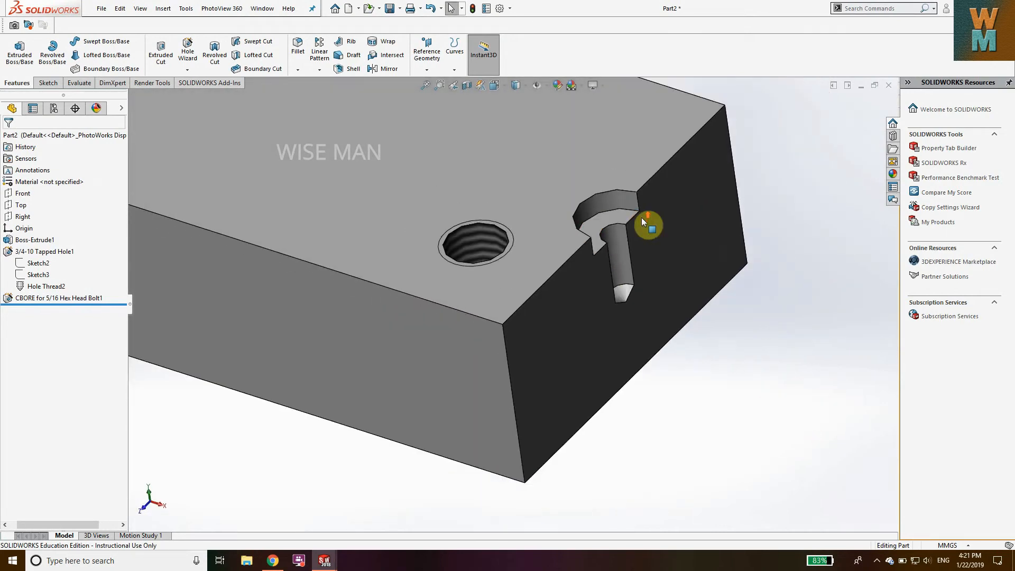
pyautogui.scroll(-3, 642, 217)
pyautogui.moveTo(584, 364); pyautogui.dragTo(557, 304, button='middle')
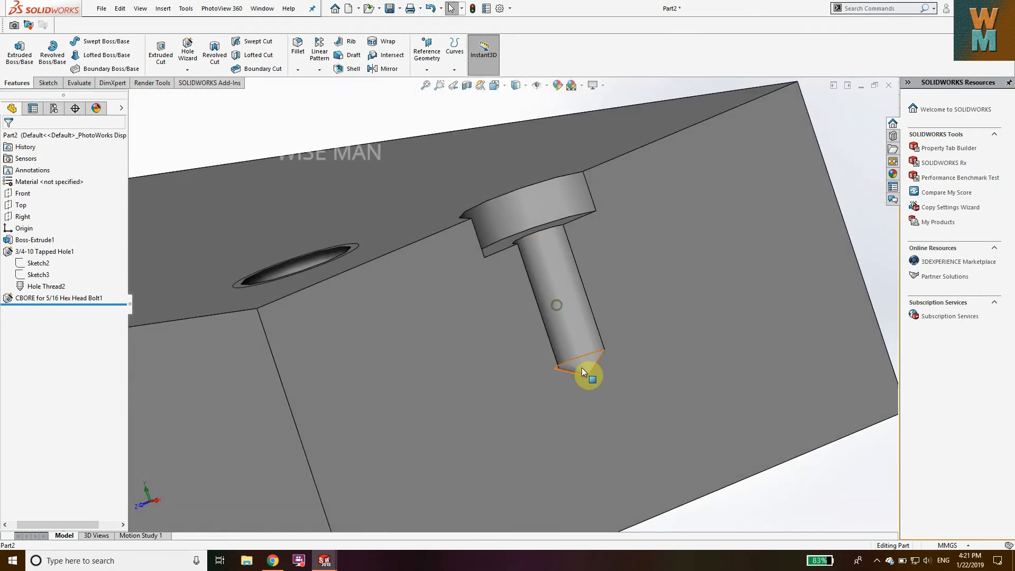
pyautogui.moveTo(595, 345); pyautogui.dragTo(605, 358, button='middle')
pyautogui.scroll(3, 532, 256)
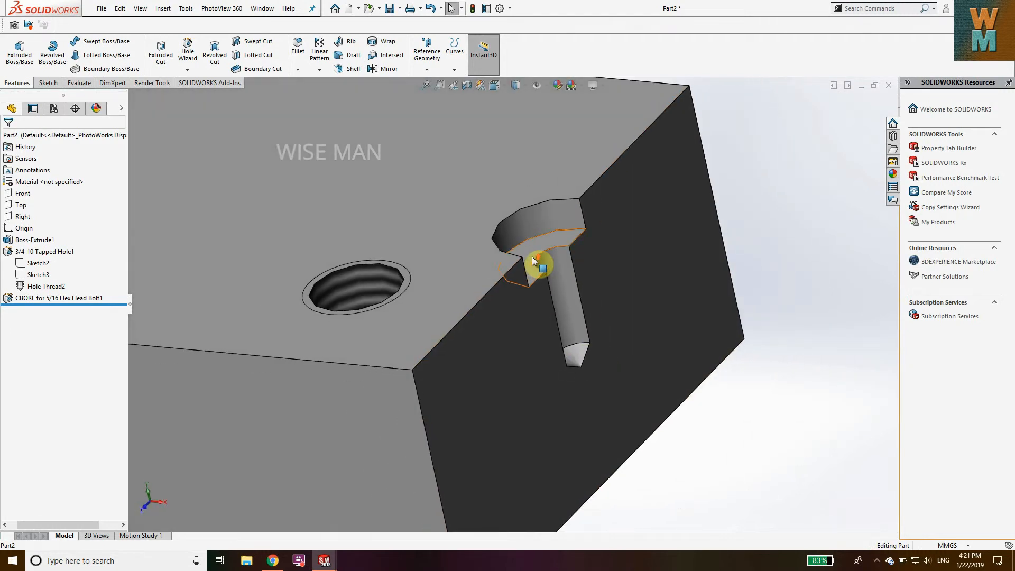
# Step: Start a slot in the Hole Wizard using ANSI Inch, All Drill sizes, and set its size to 11/32
pyautogui.click(190, 55)
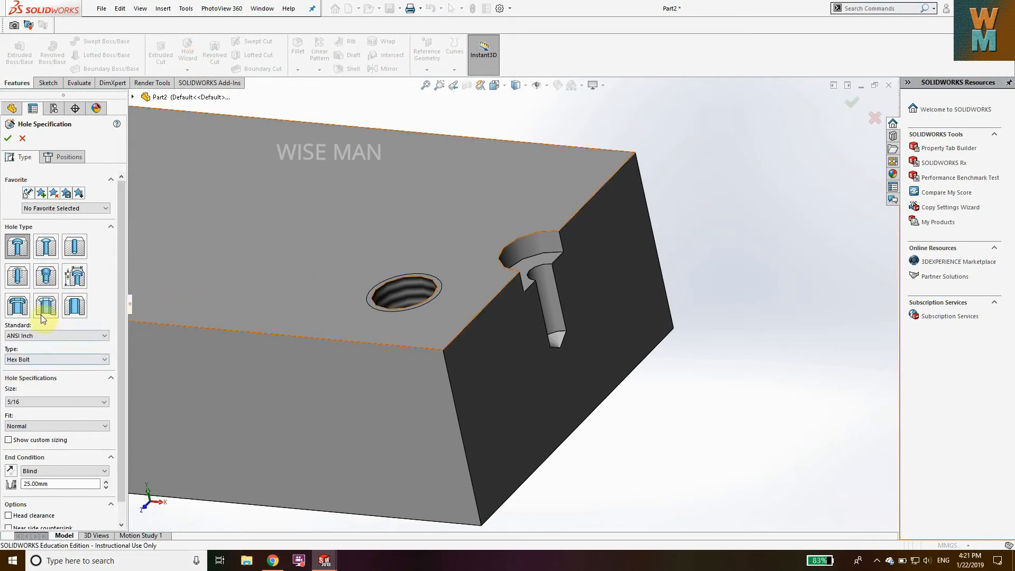
pyautogui.click(75, 309)
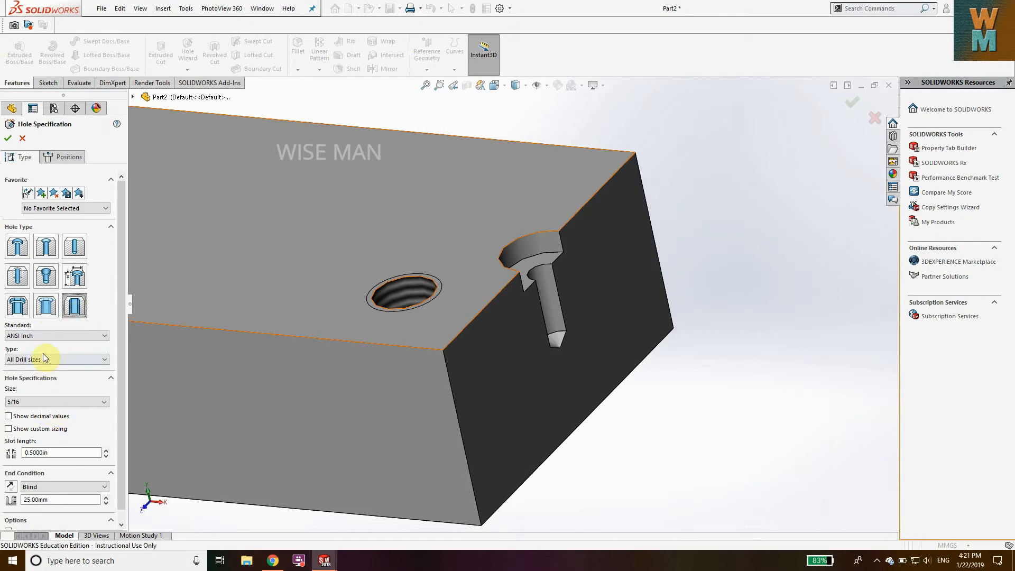
pyautogui.click(20, 405)
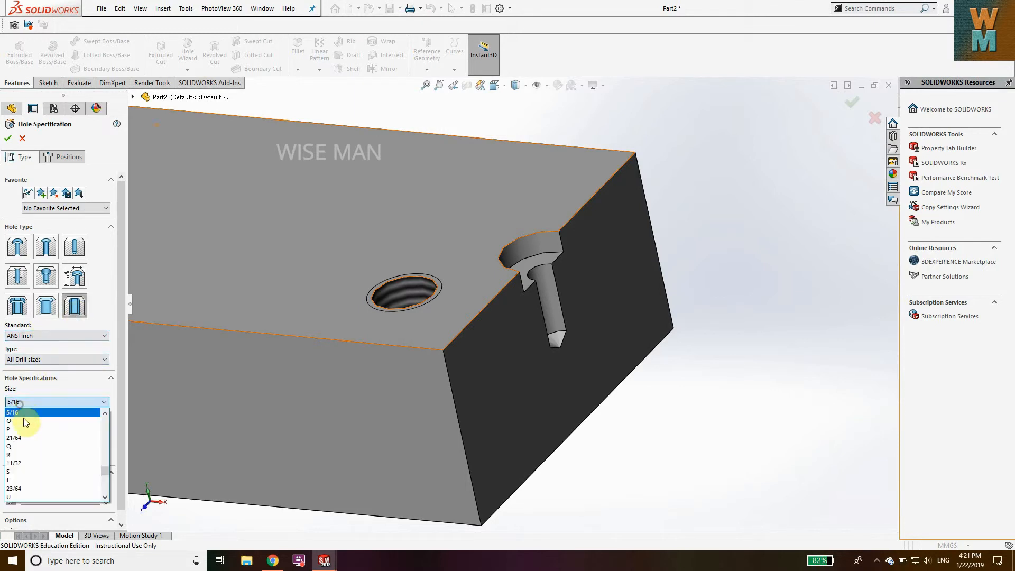
pyautogui.click(35, 462)
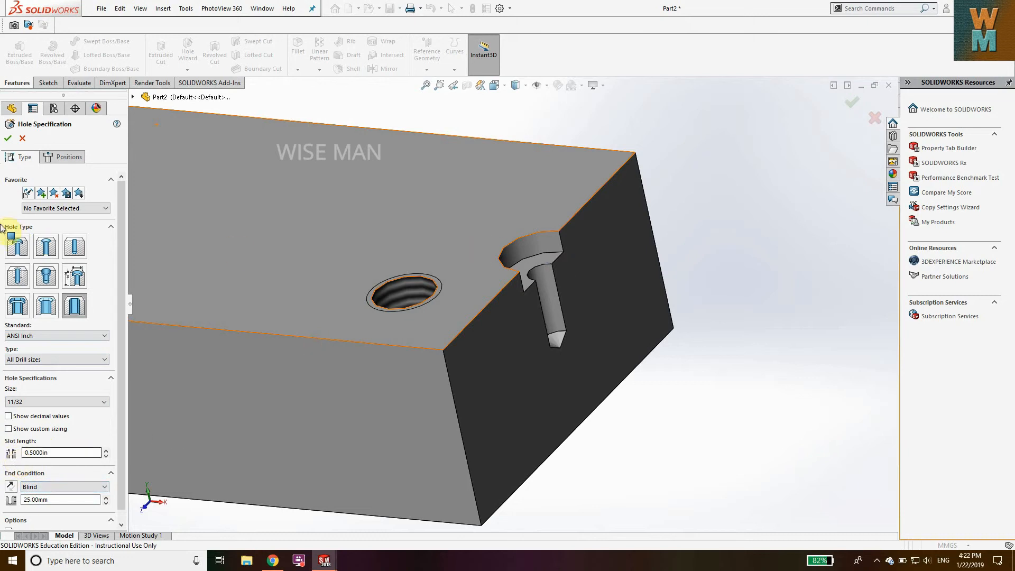
# Step: Place the slot on the top face's short right edge, about 35 mm behind the counterbore hole, and finish it
pyautogui.click(66, 155)
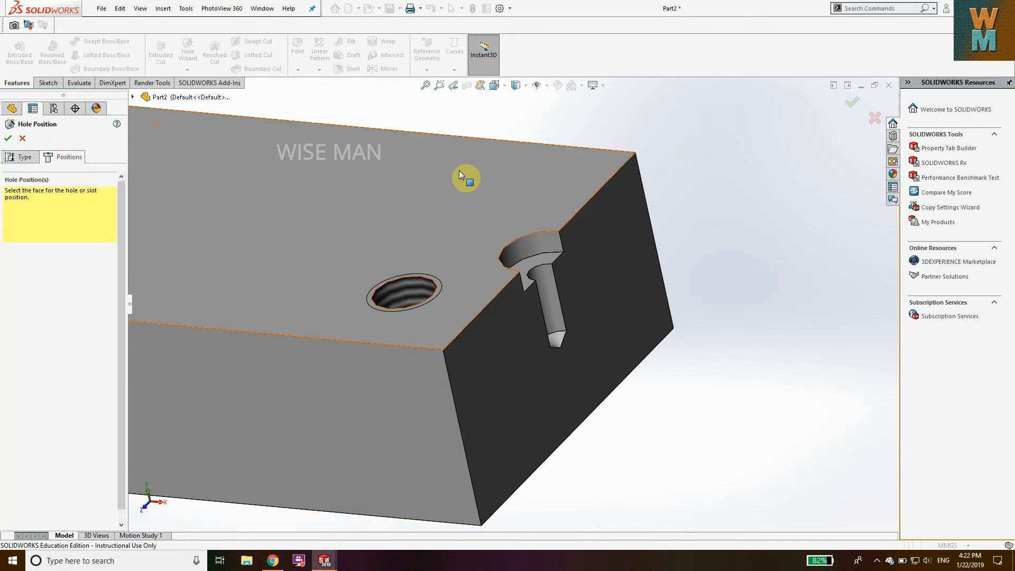
pyautogui.click(571, 183)
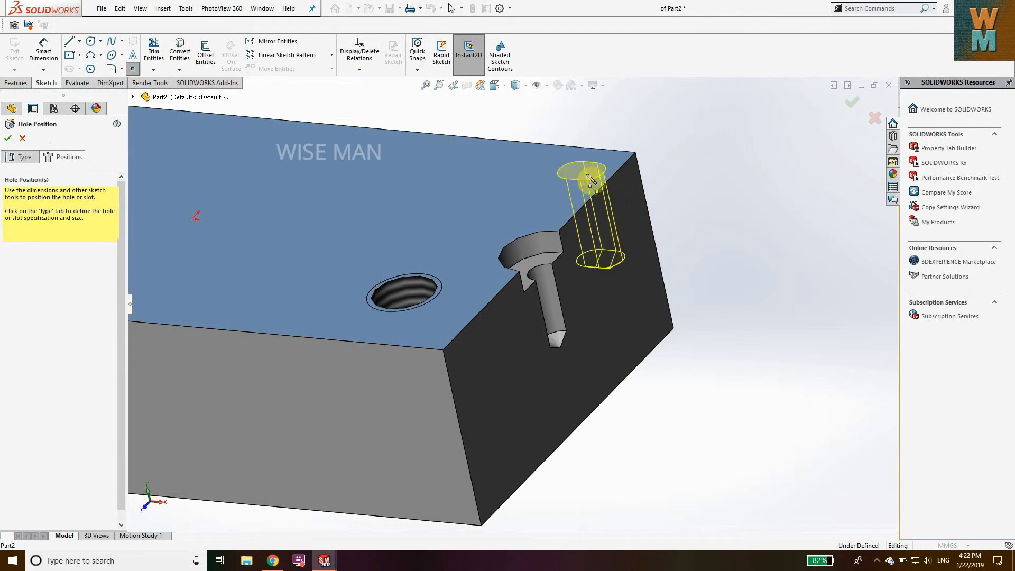
pyautogui.hotkey('ctrl', '8')
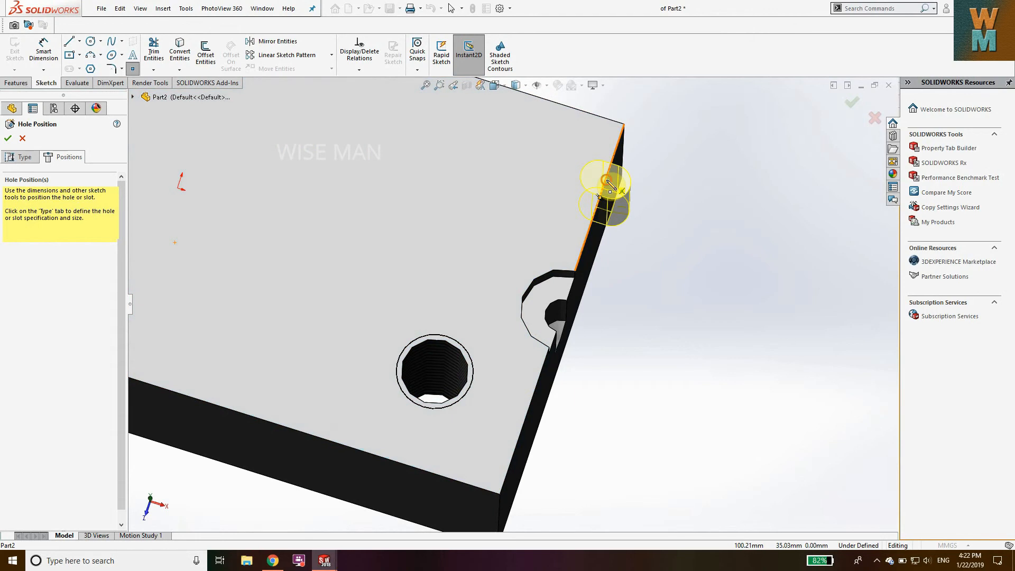
pyautogui.click(607, 180)
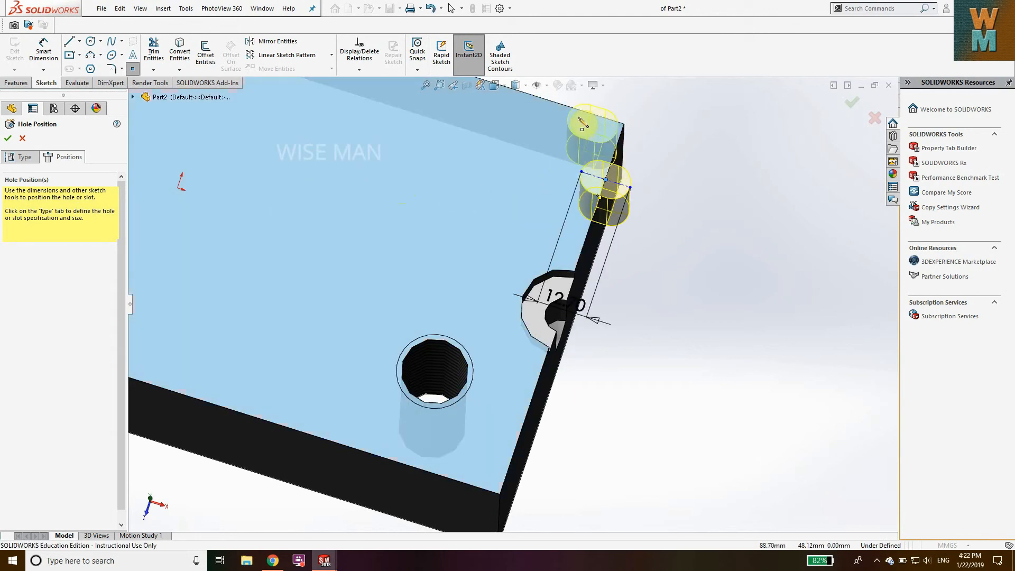
pyautogui.click(20, 141)
# Step: Examine the cut-open profile of the slot on the block's right side from several angles
pyautogui.moveTo(706, 217); pyautogui.dragTo(599, 150, button='middle')
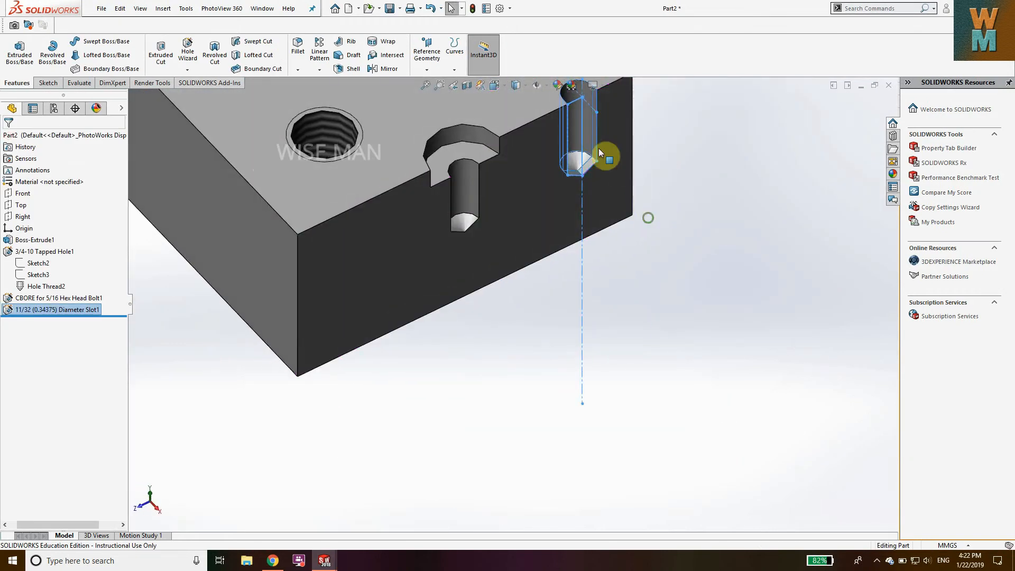
pyautogui.scroll(2, 599, 153)
pyautogui.scroll(-3, 598, 153)
pyautogui.scroll(-1, 452, 365)
pyautogui.click(560, 247)
pyautogui.moveTo(545, 284); pyautogui.dragTo(569, 263, button='middle')
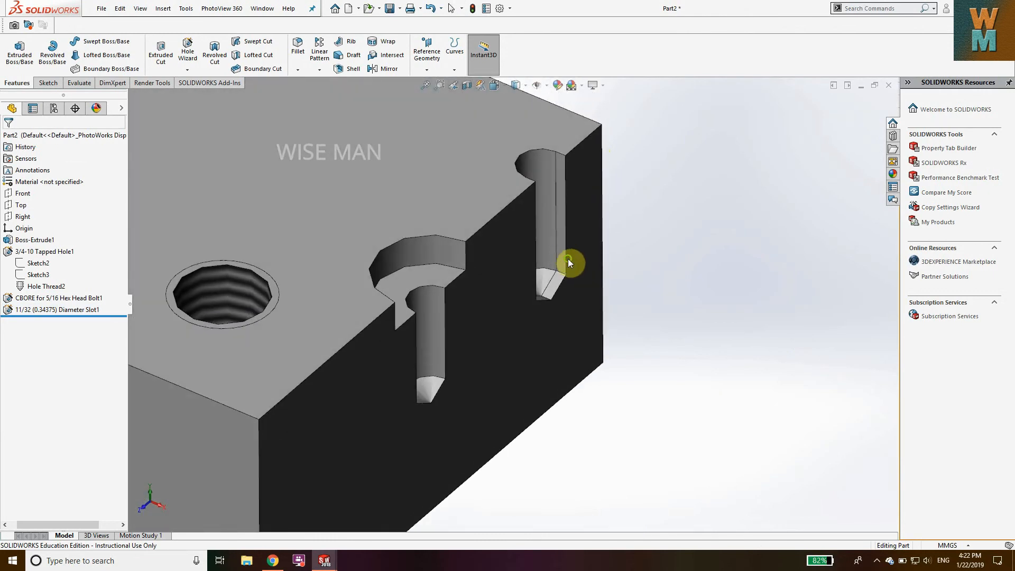
pyautogui.click(301, 86)
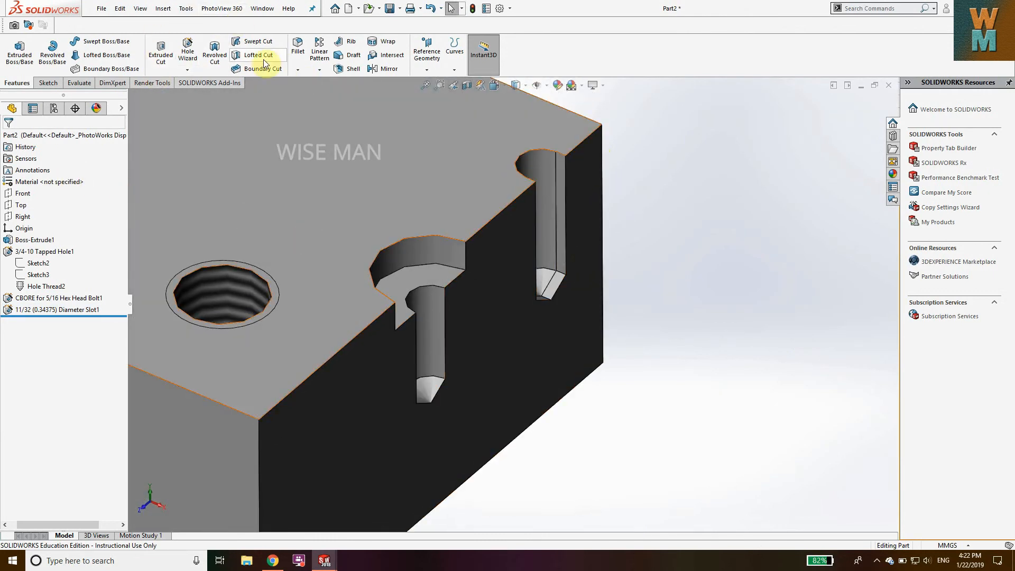
# Step: Start another hole in the Hole Wizard as a countersink slot and review its available standards and screw types
pyautogui.click(189, 59)
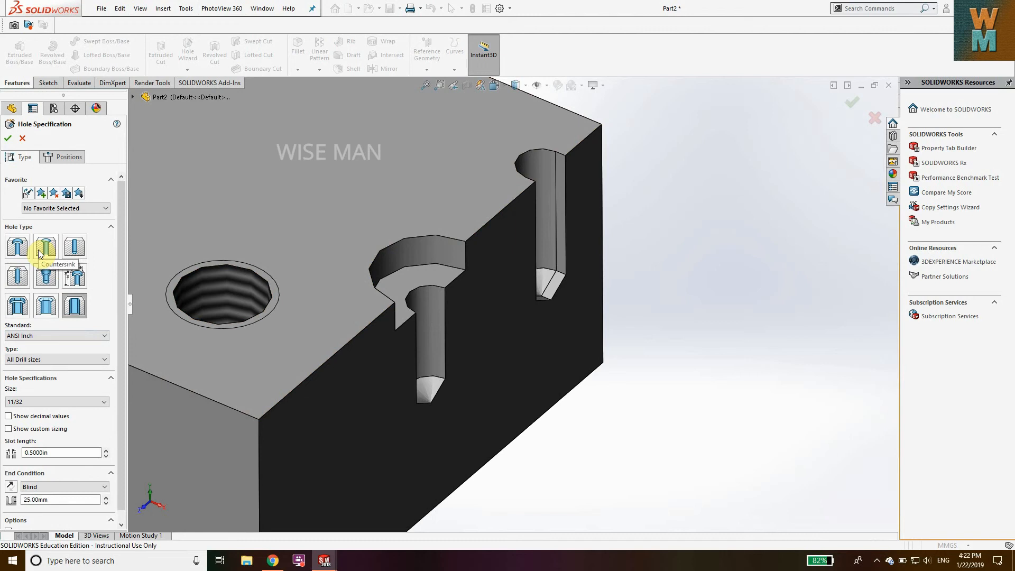
pyautogui.click(46, 305)
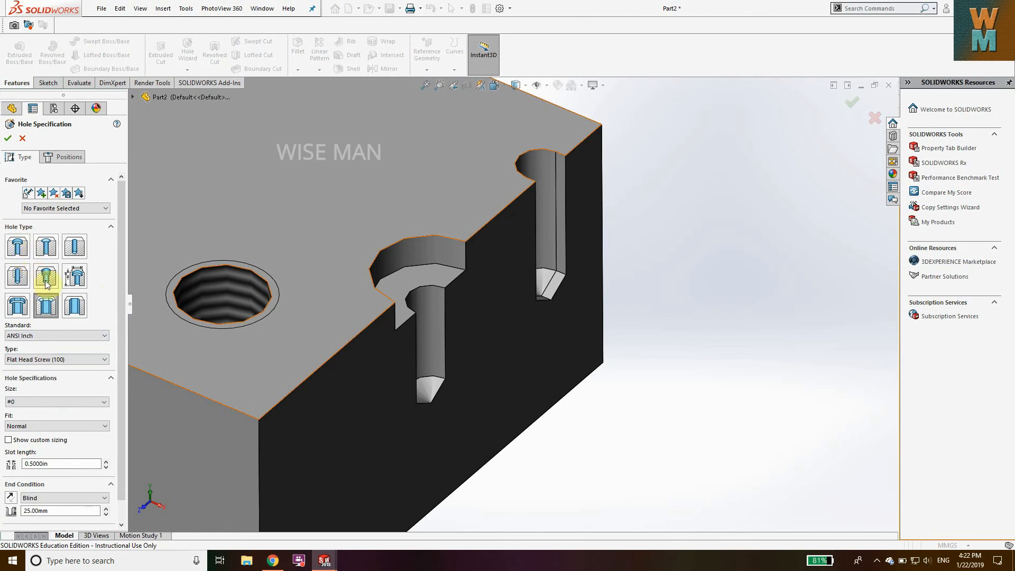
pyautogui.click(33, 337)
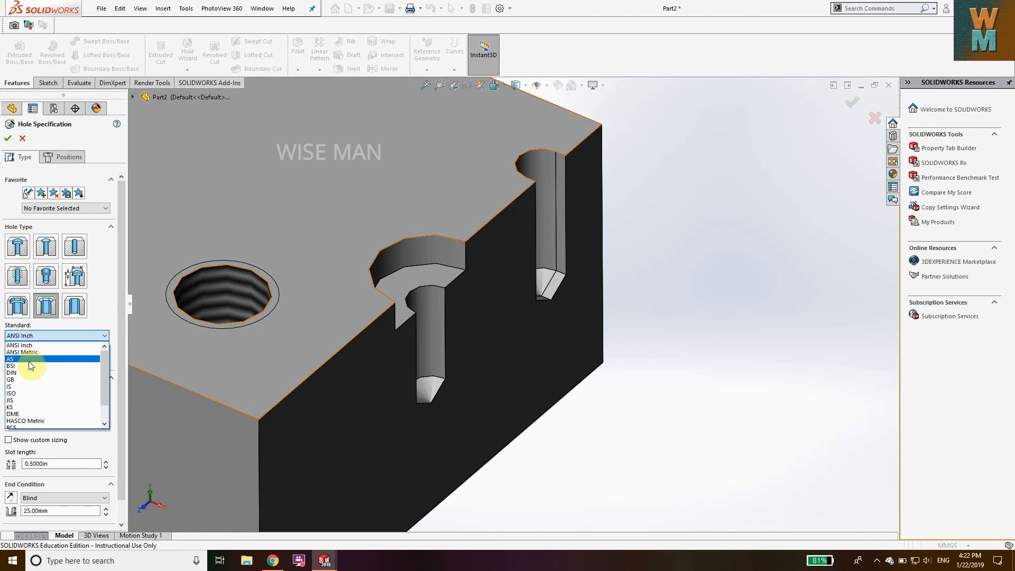
pyautogui.click(105, 307)
pyautogui.click(34, 361)
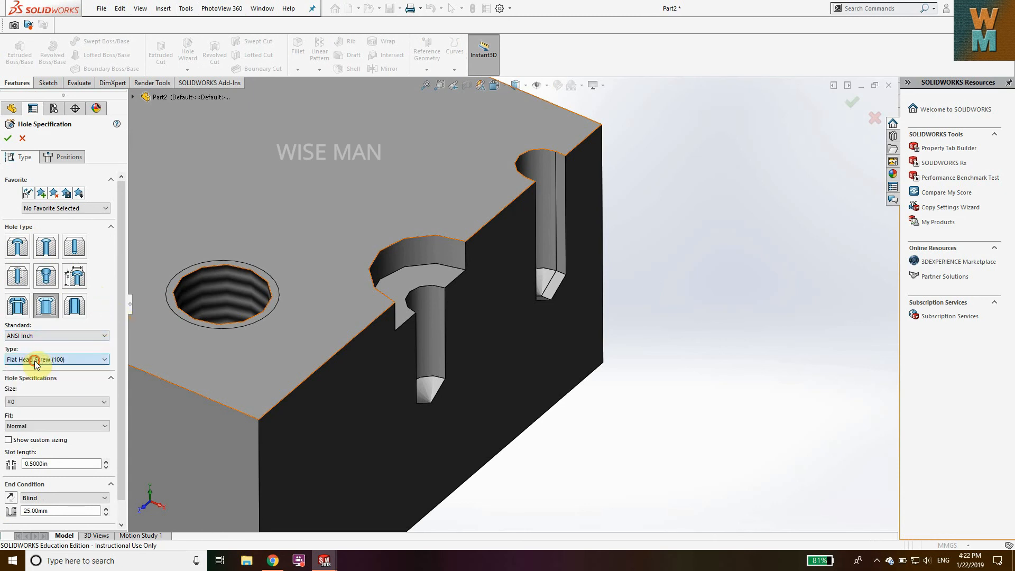
# Step: Switch the hole to an ANSI Inch straight tap of the Bottoming Tapped Hole type and review its thread settings
pyautogui.click(17, 275)
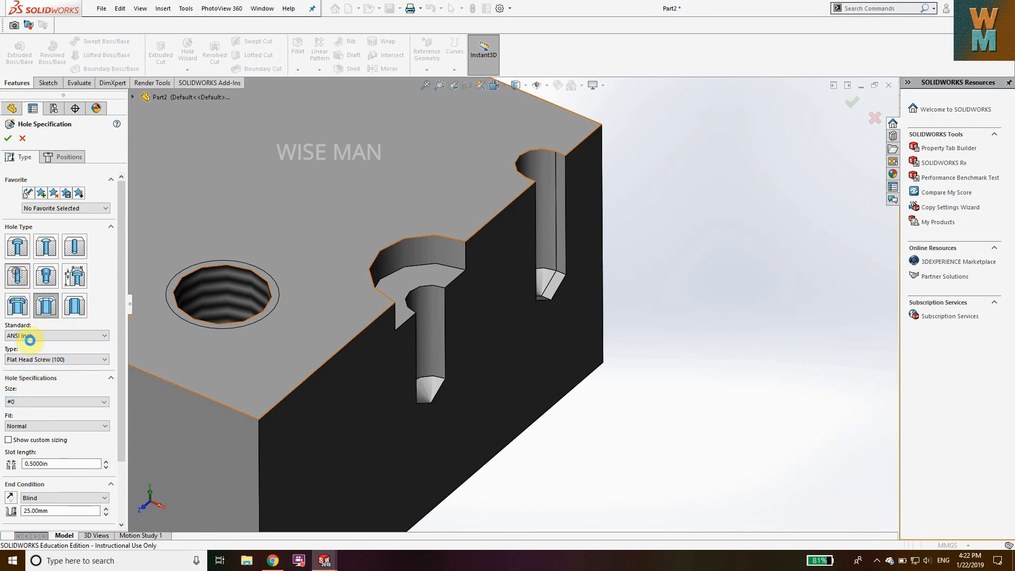
pyautogui.click(32, 399)
pyautogui.click(11, 396)
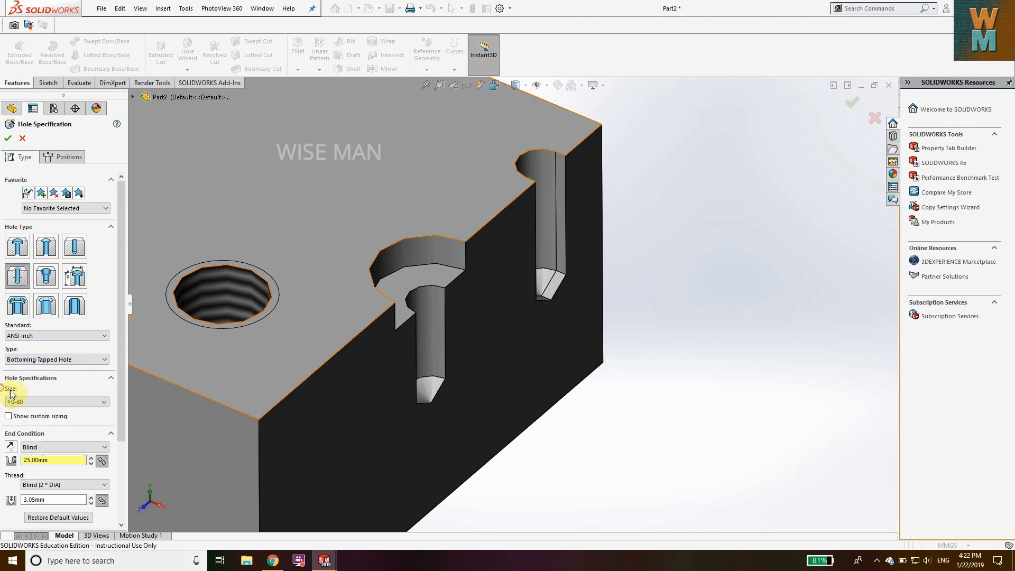
pyautogui.scroll(-3, 21, 381)
pyautogui.click(20, 378)
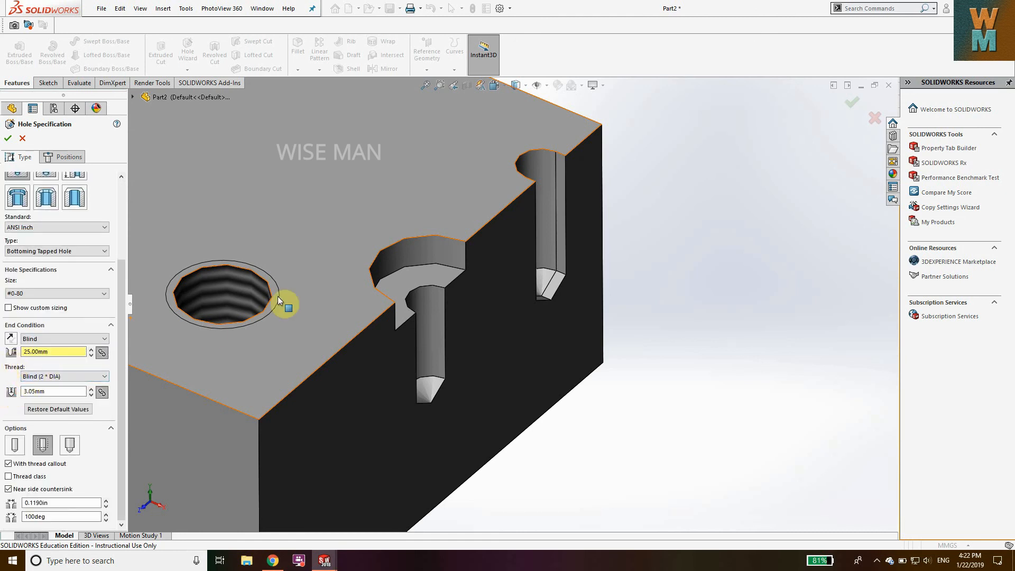